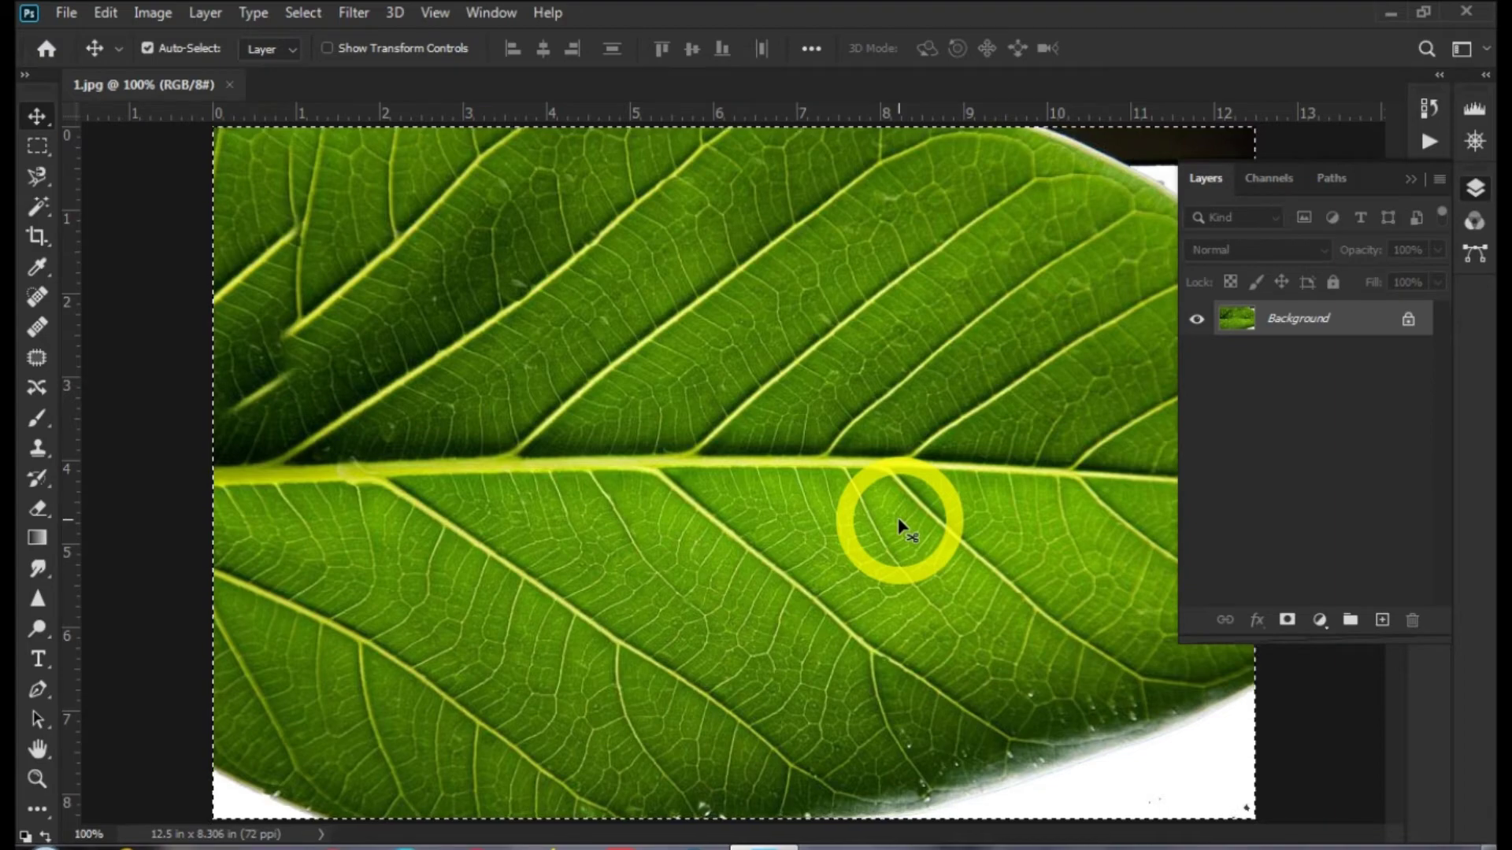
Step: Create a new clipboard-sized document named "nEW pAGE" and paste the copied leaf image into it
key(ctrl+n)
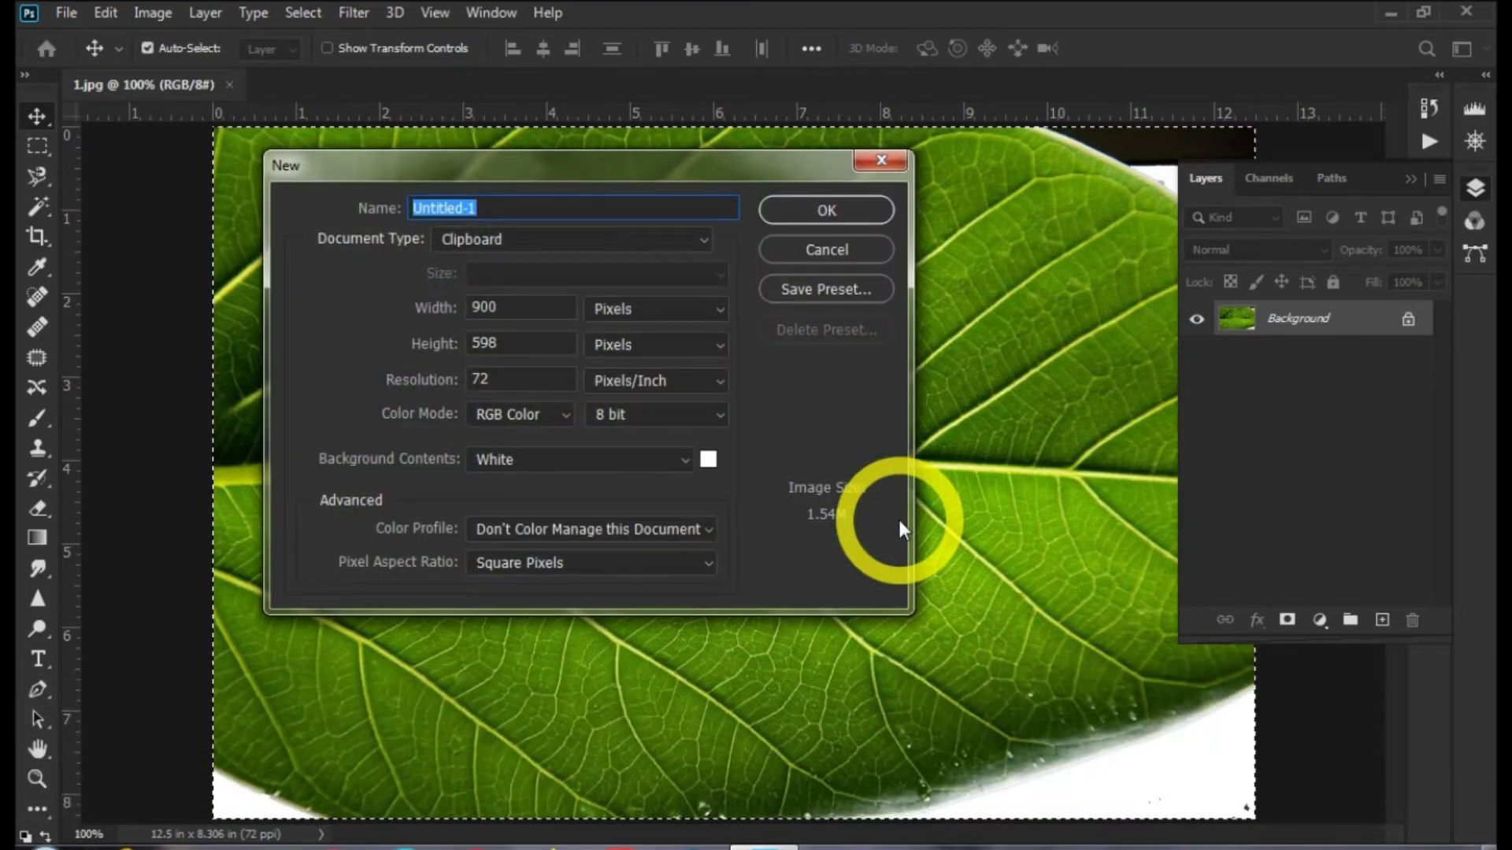
text(nEW )
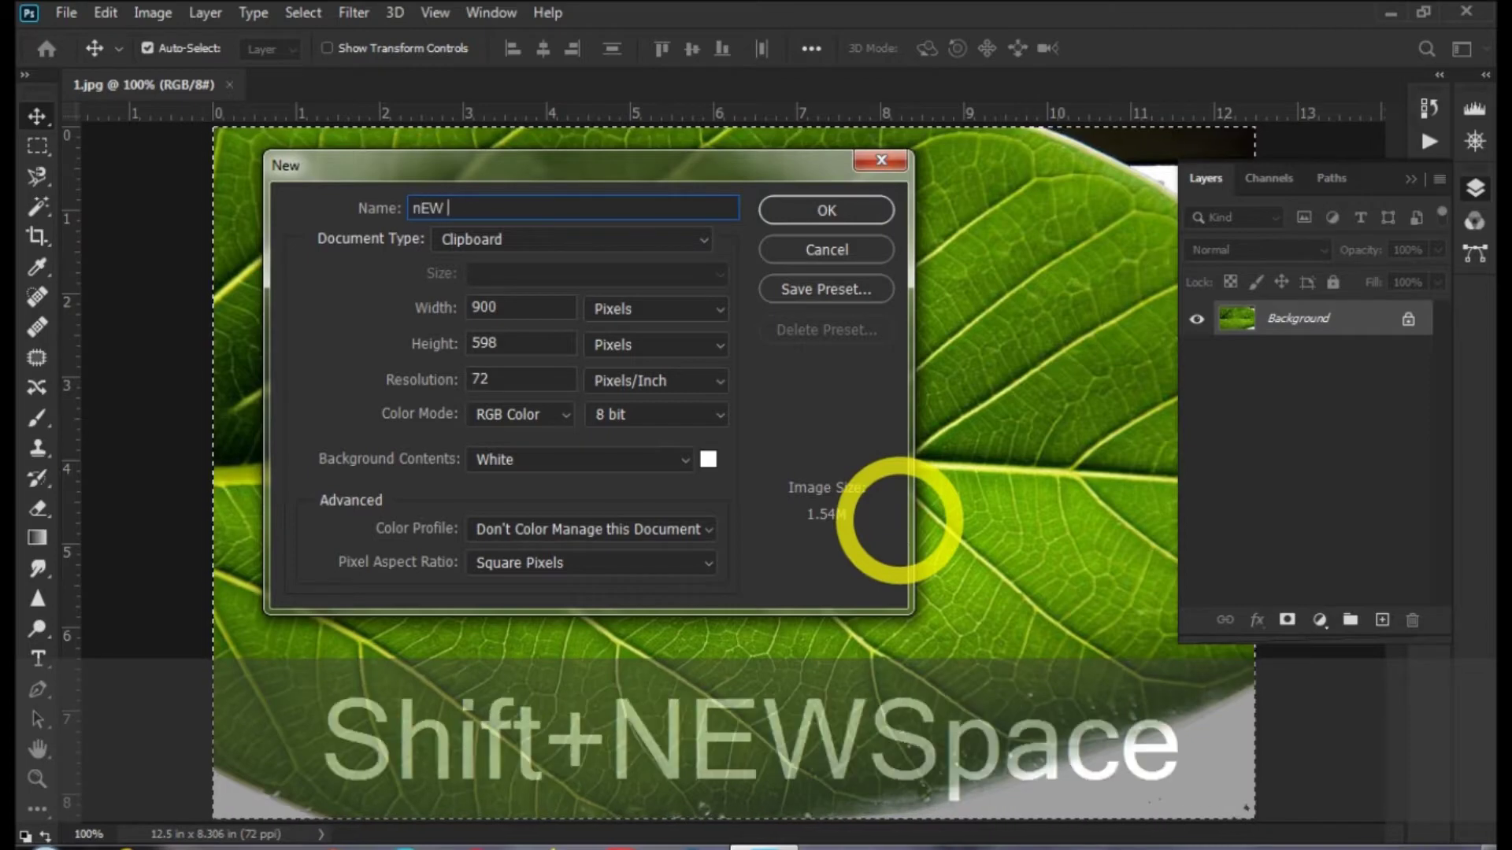
text(pAGE)
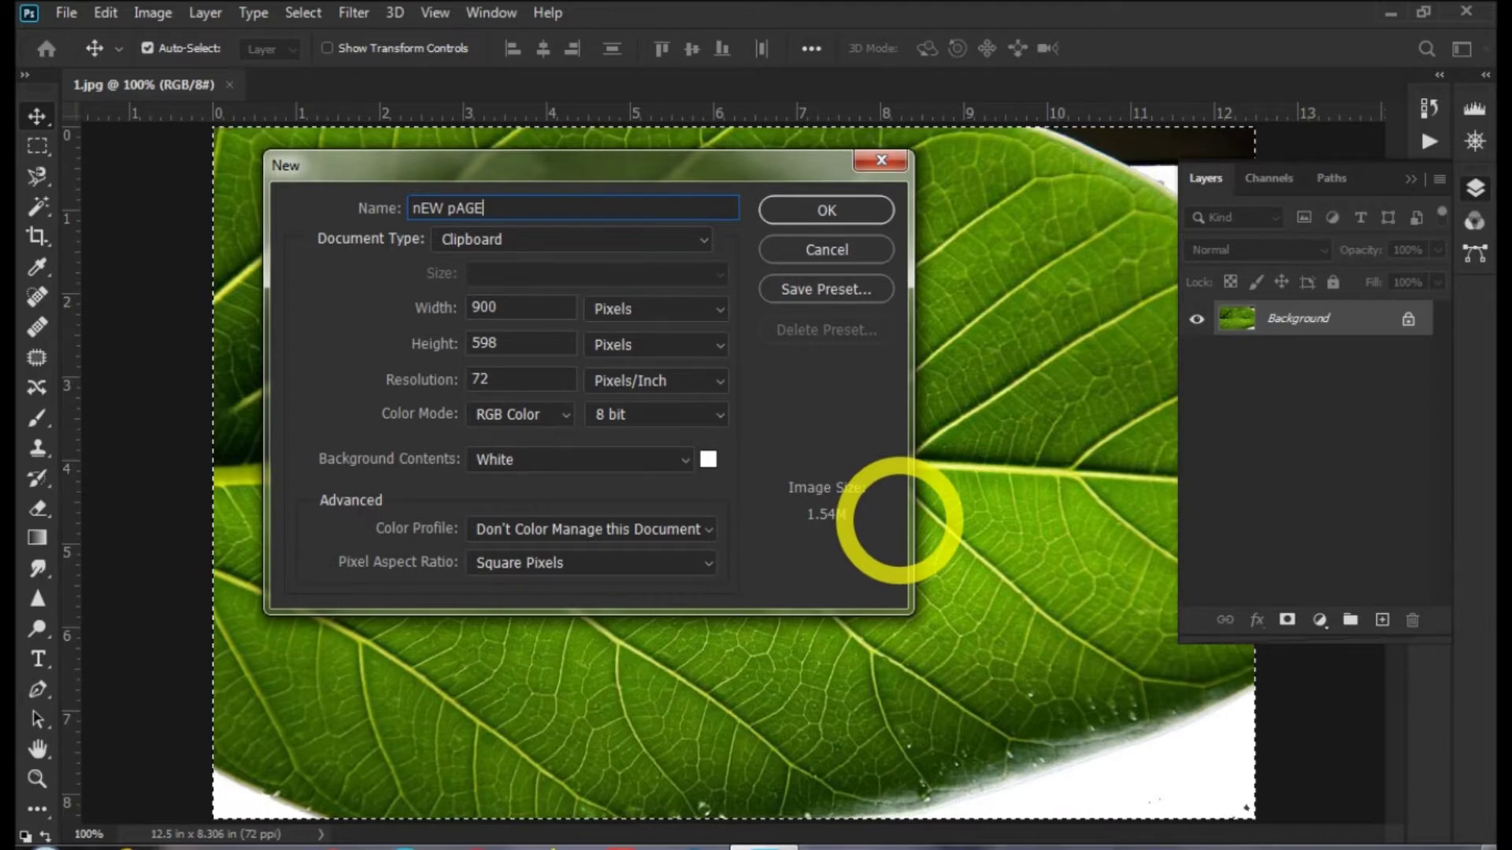
key(Return)
key(ctrl)
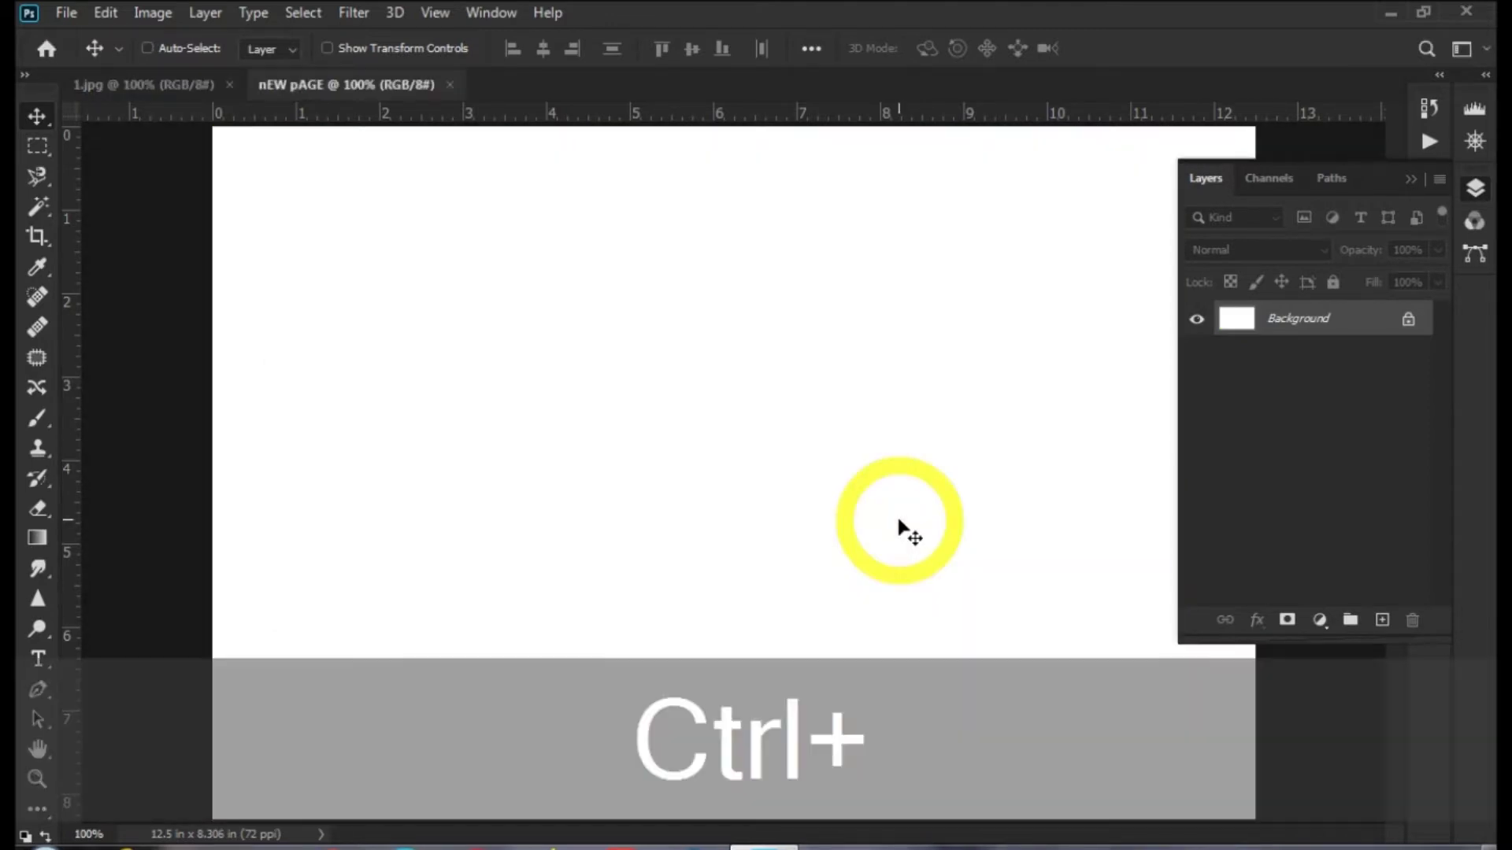
key(ctrl+v)
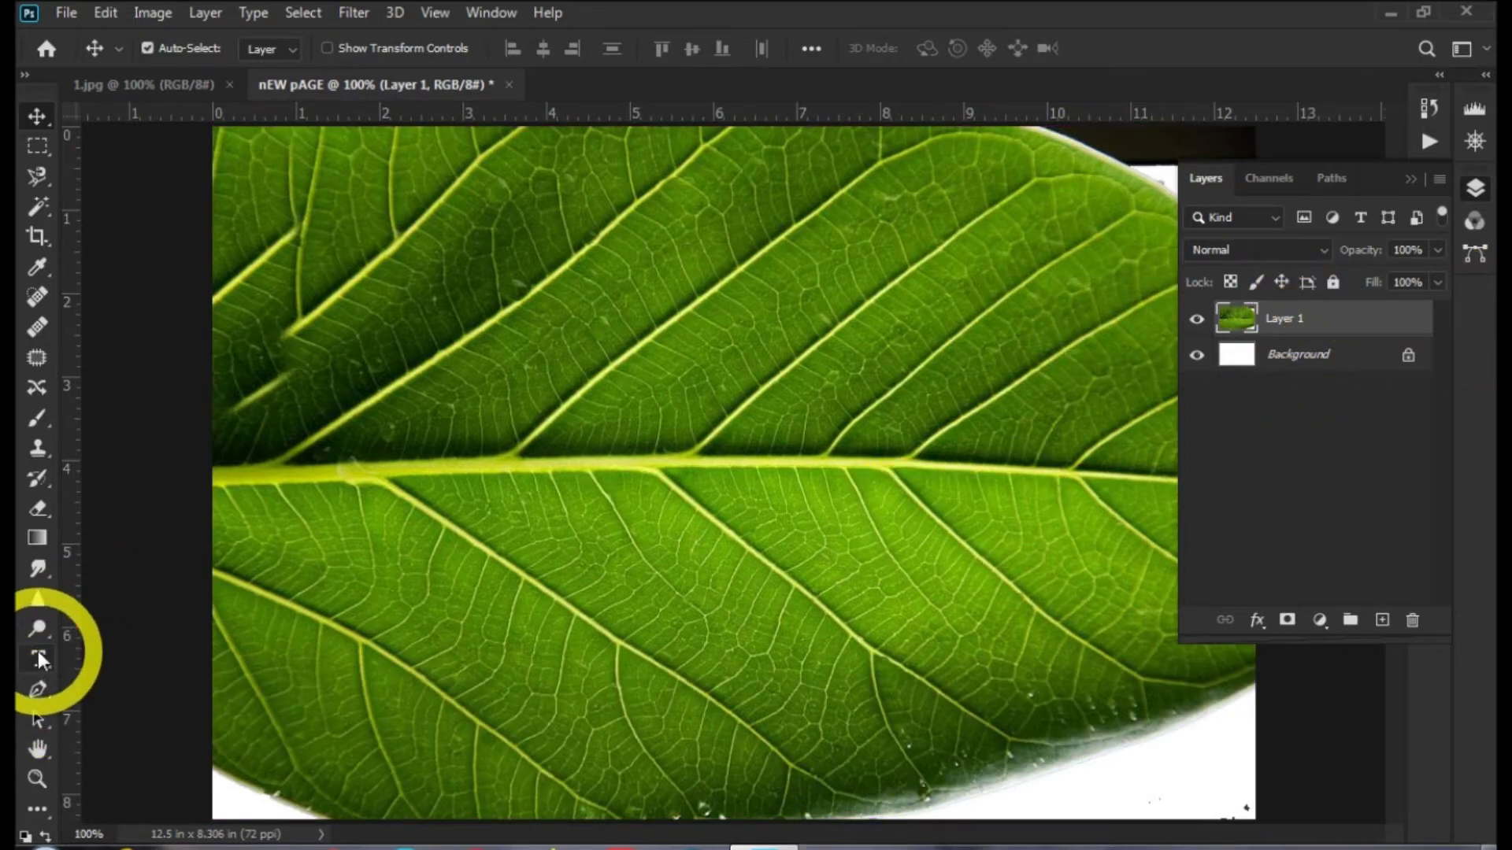
Step: Add a horizontal text layer with the person's first name in capitals and move it to the middle of the leaf
drag(38, 655, 187, 658)
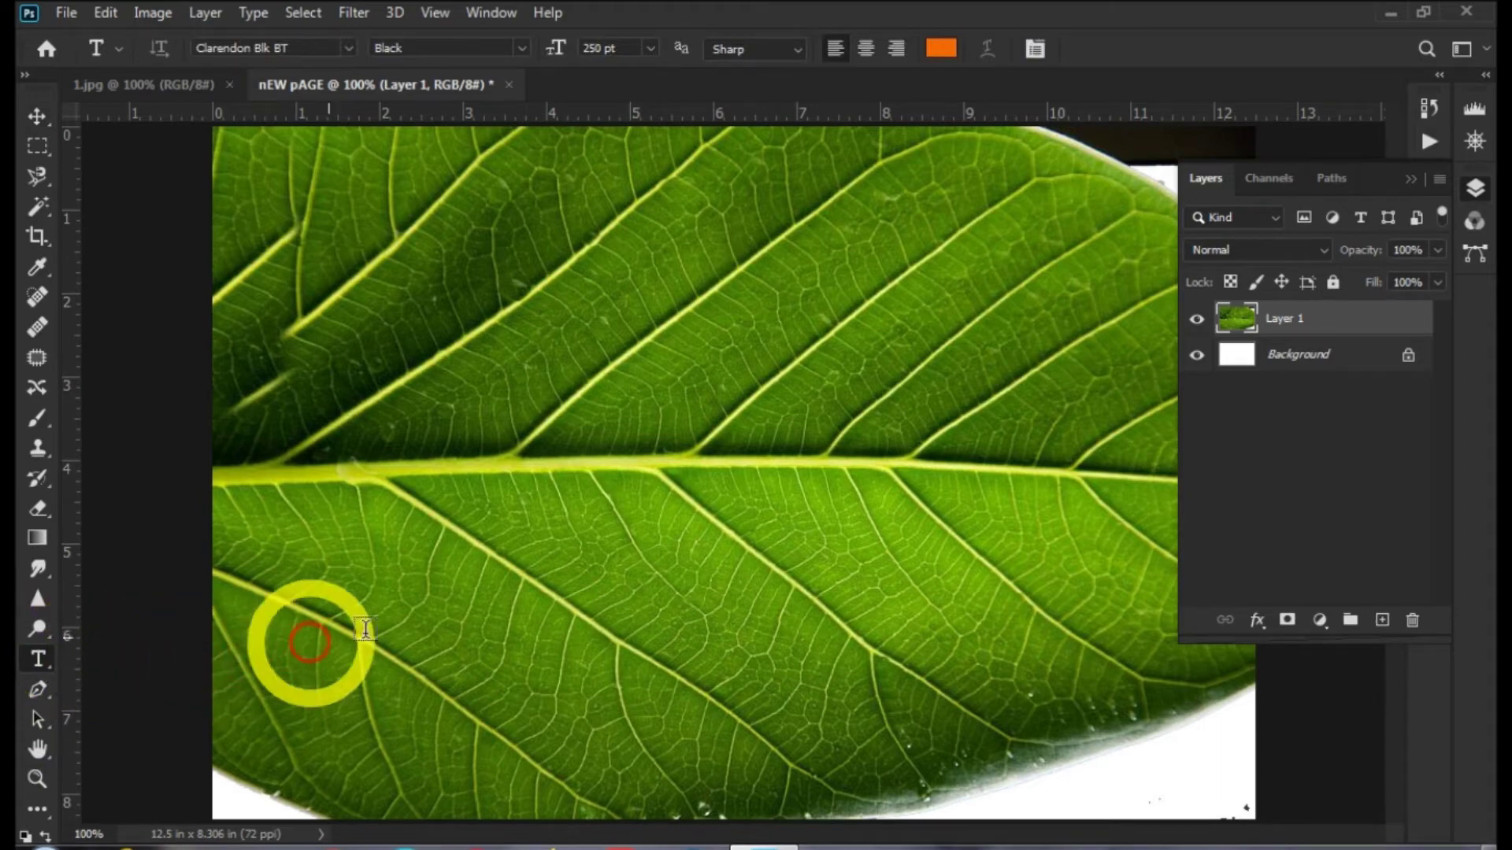
click(354, 483)
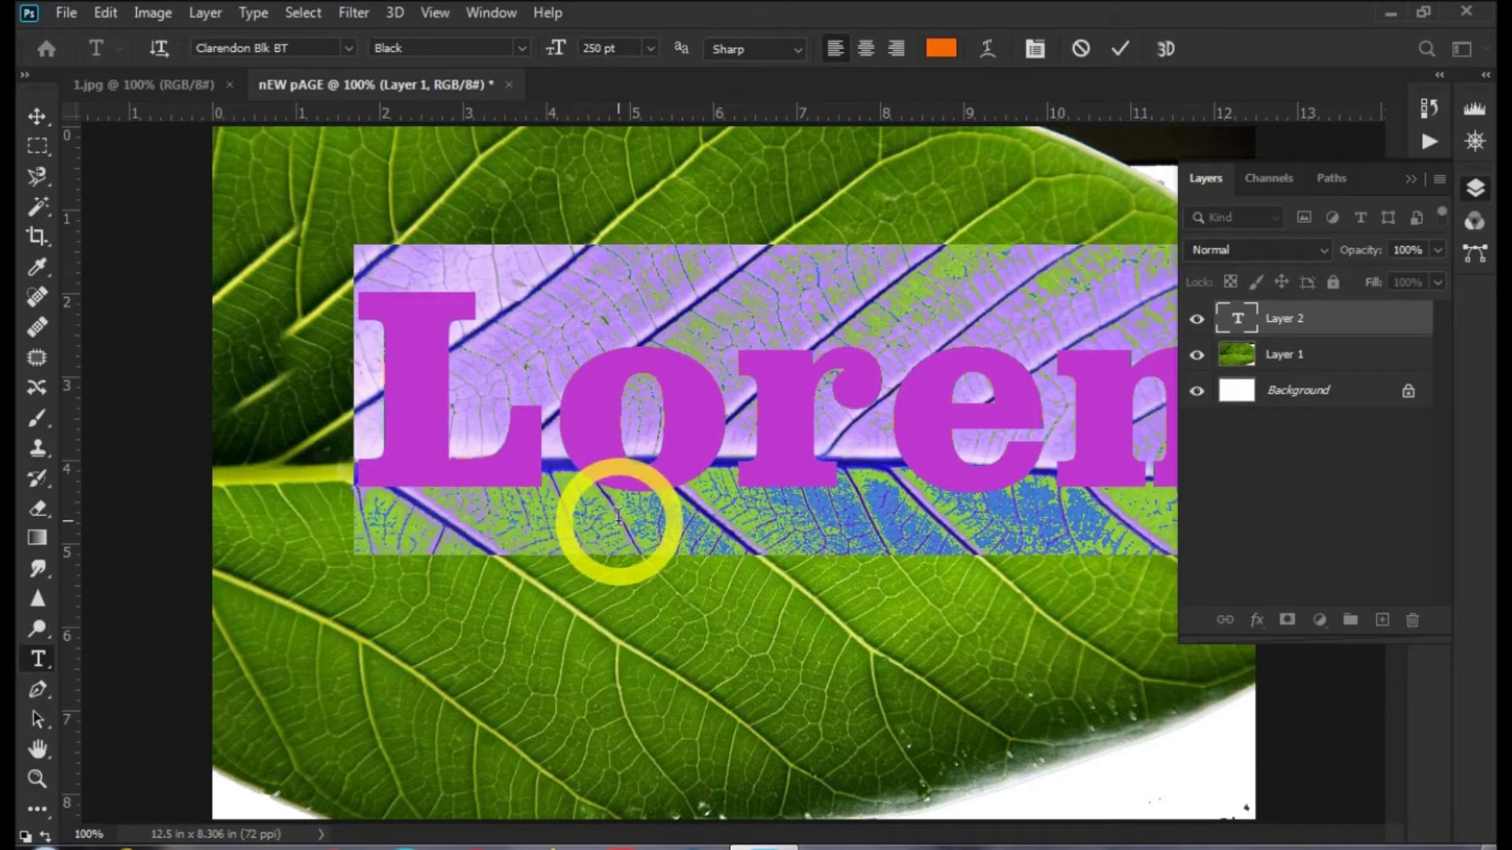
text(VINIT)
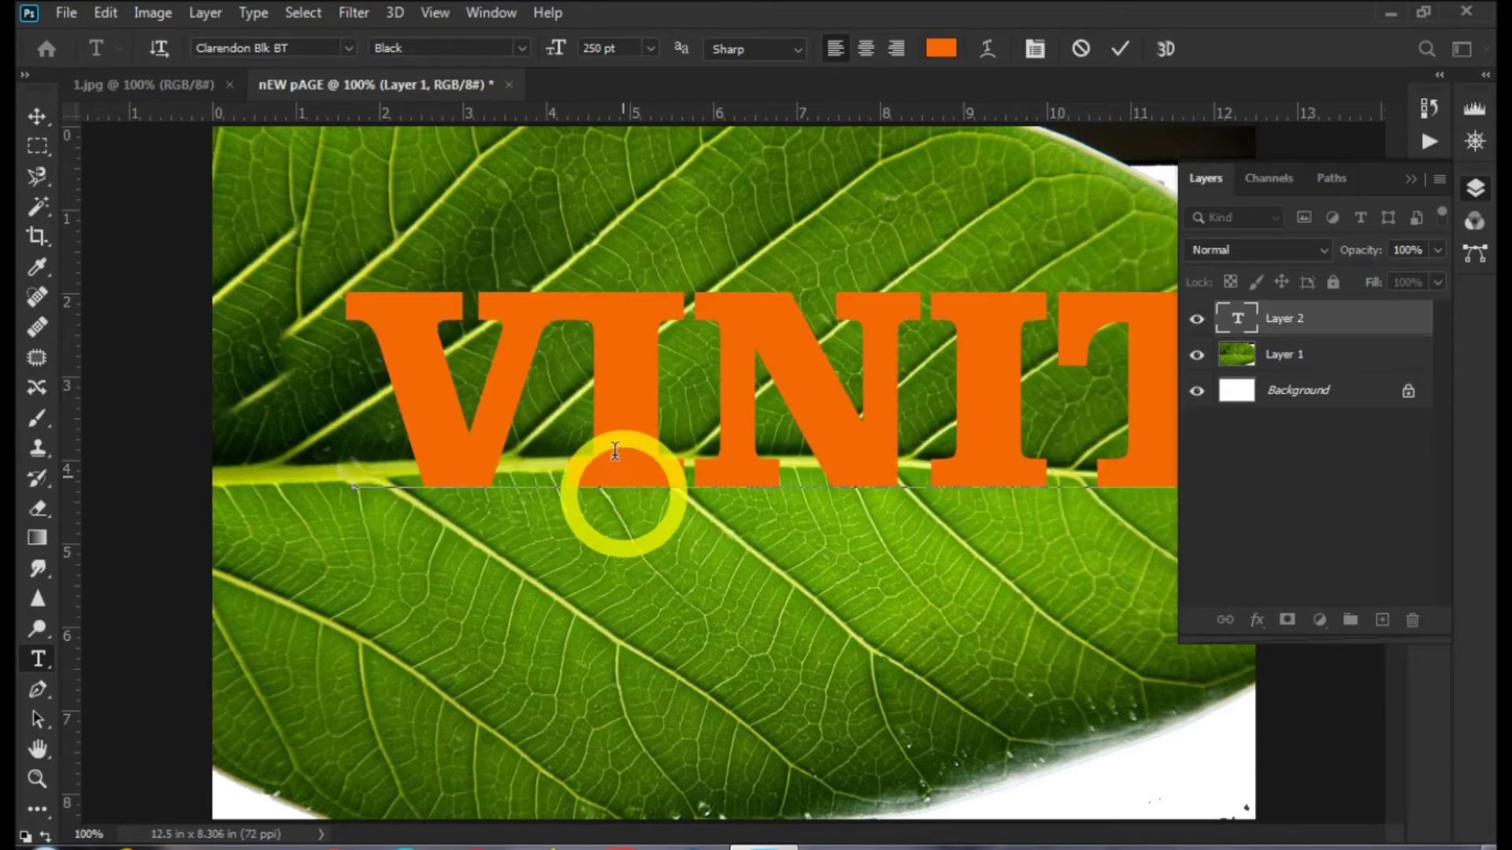
click(38, 119)
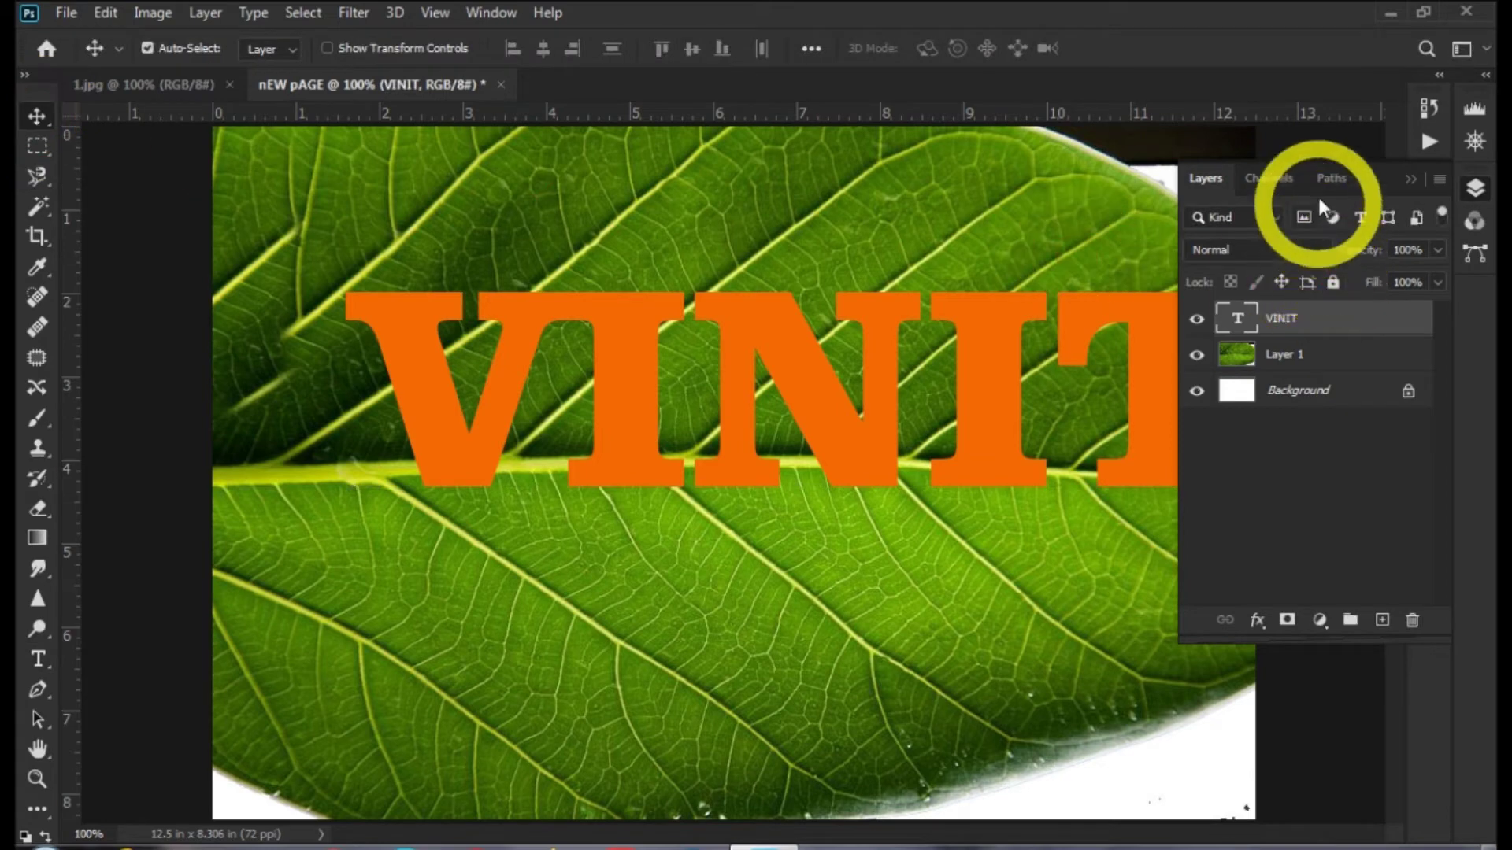
click(1410, 181)
drag(740, 423, 649, 518)
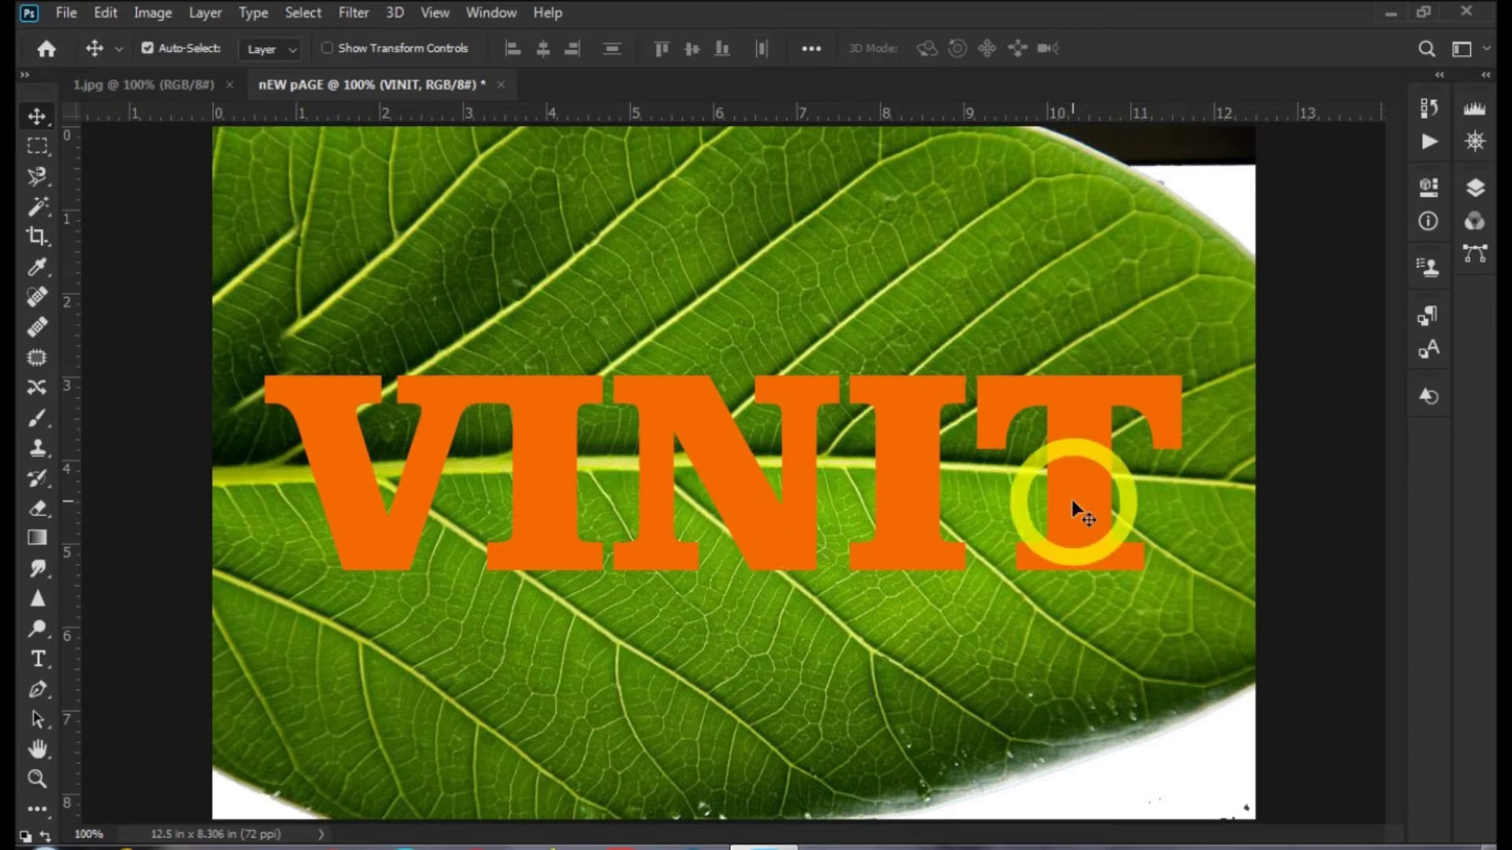
click(37, 659)
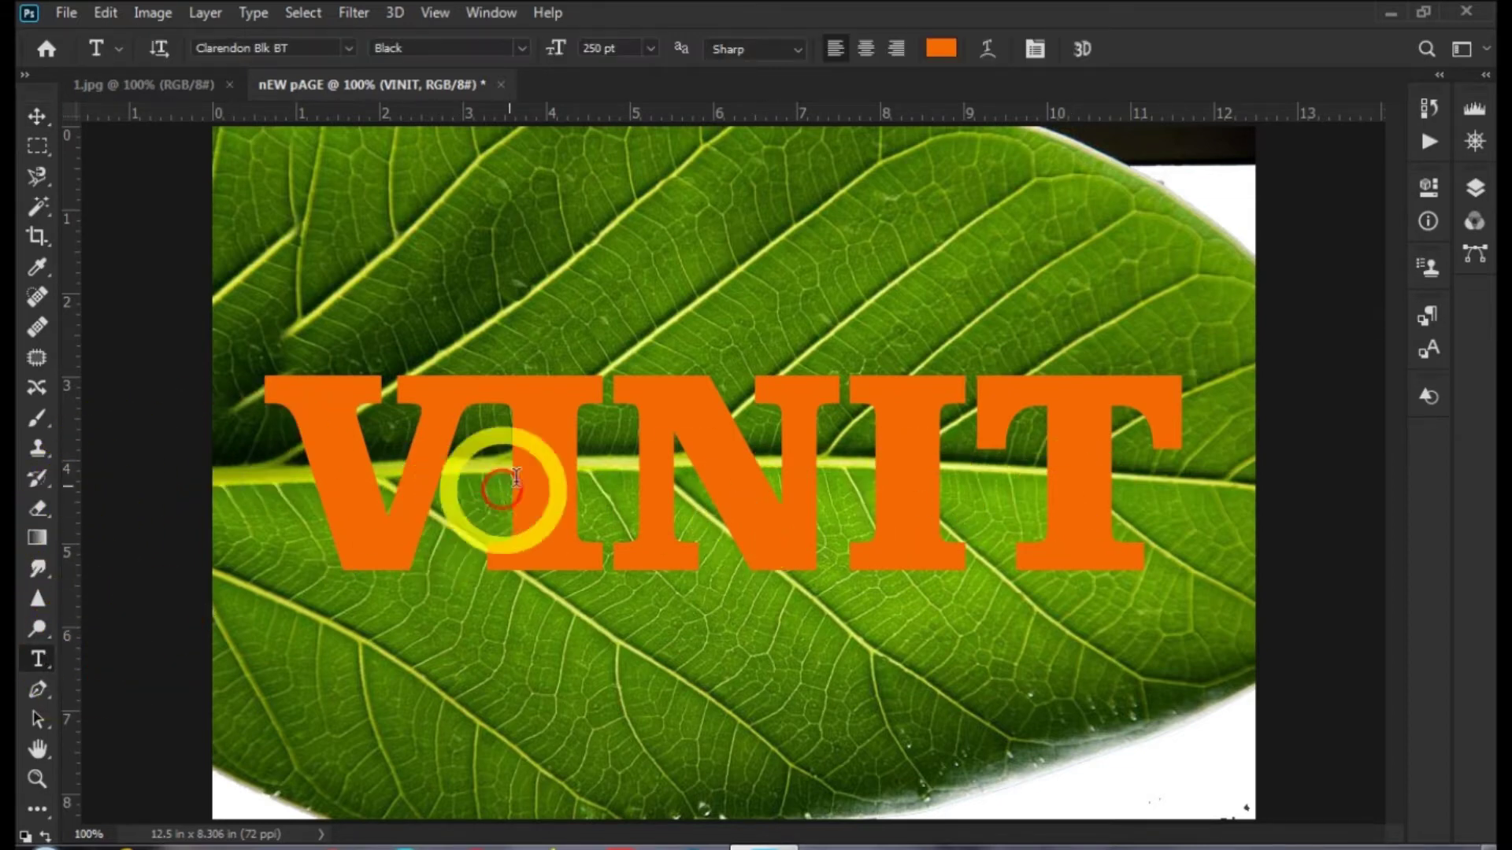
click(523, 465)
key(ctrl+a)
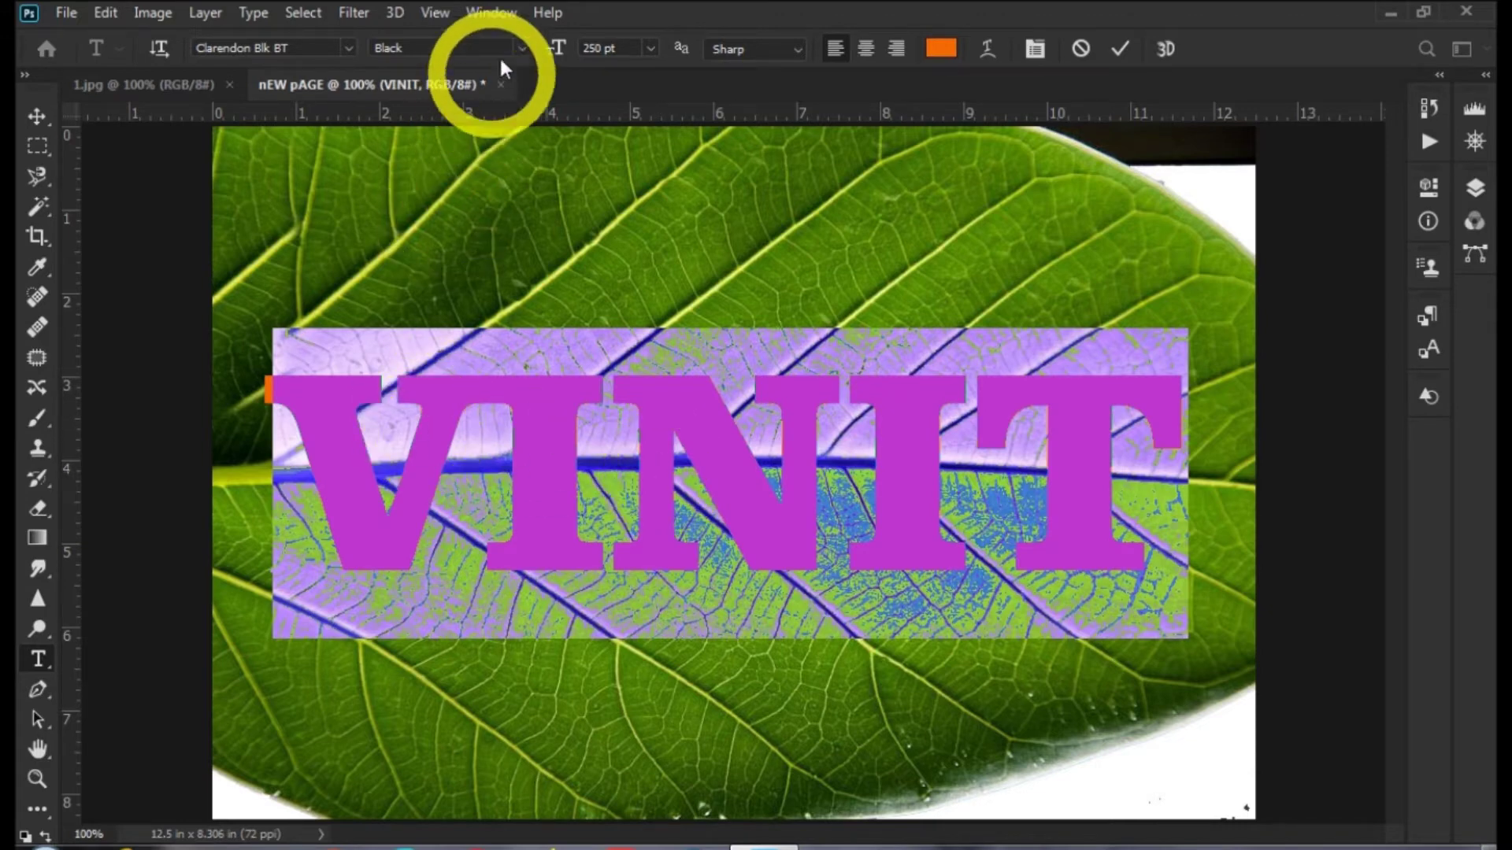
click(519, 52)
click(519, 49)
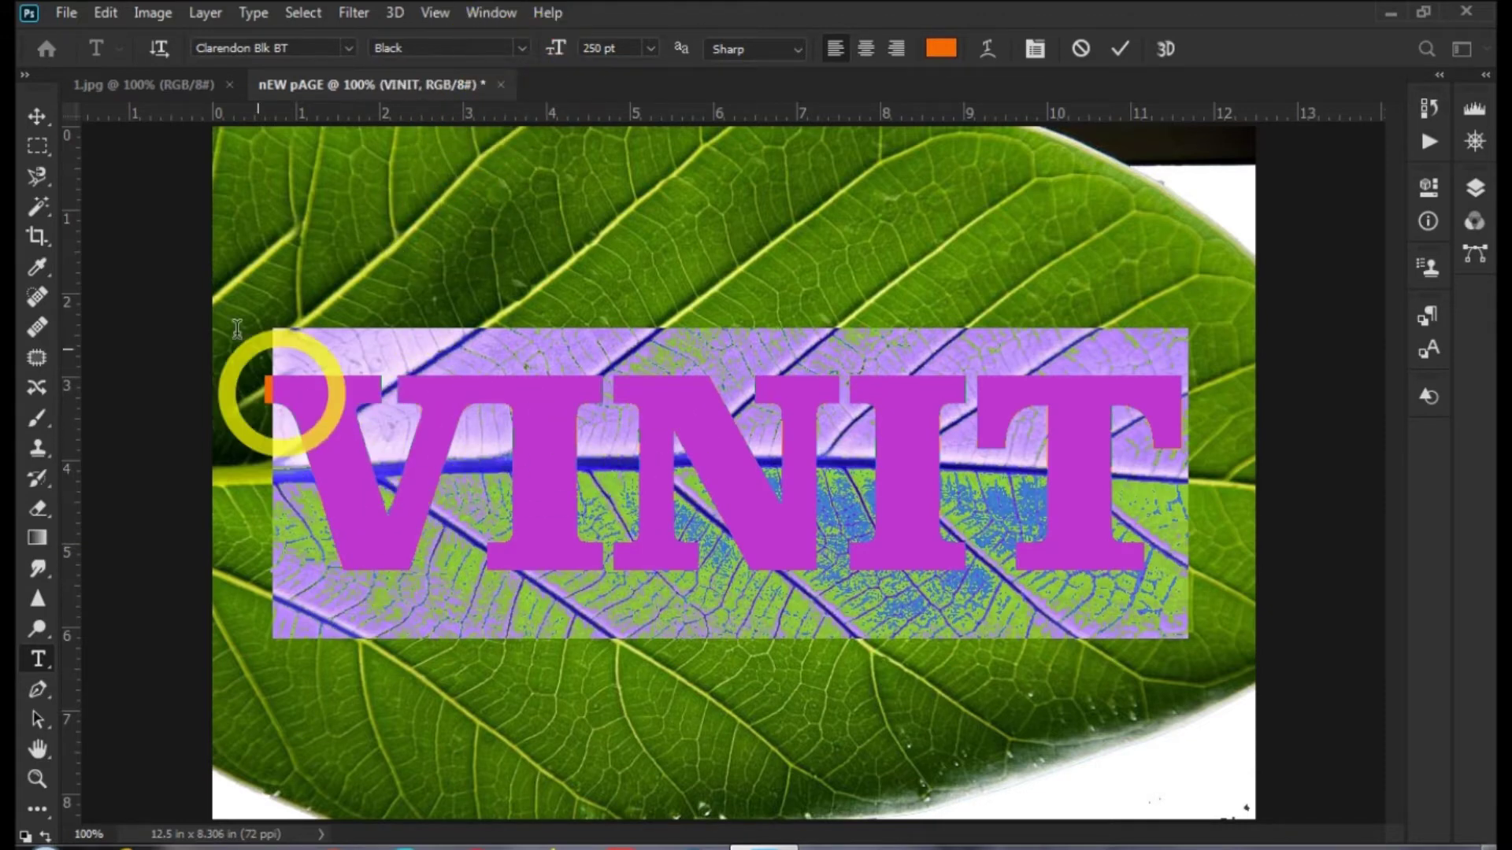
click(37, 116)
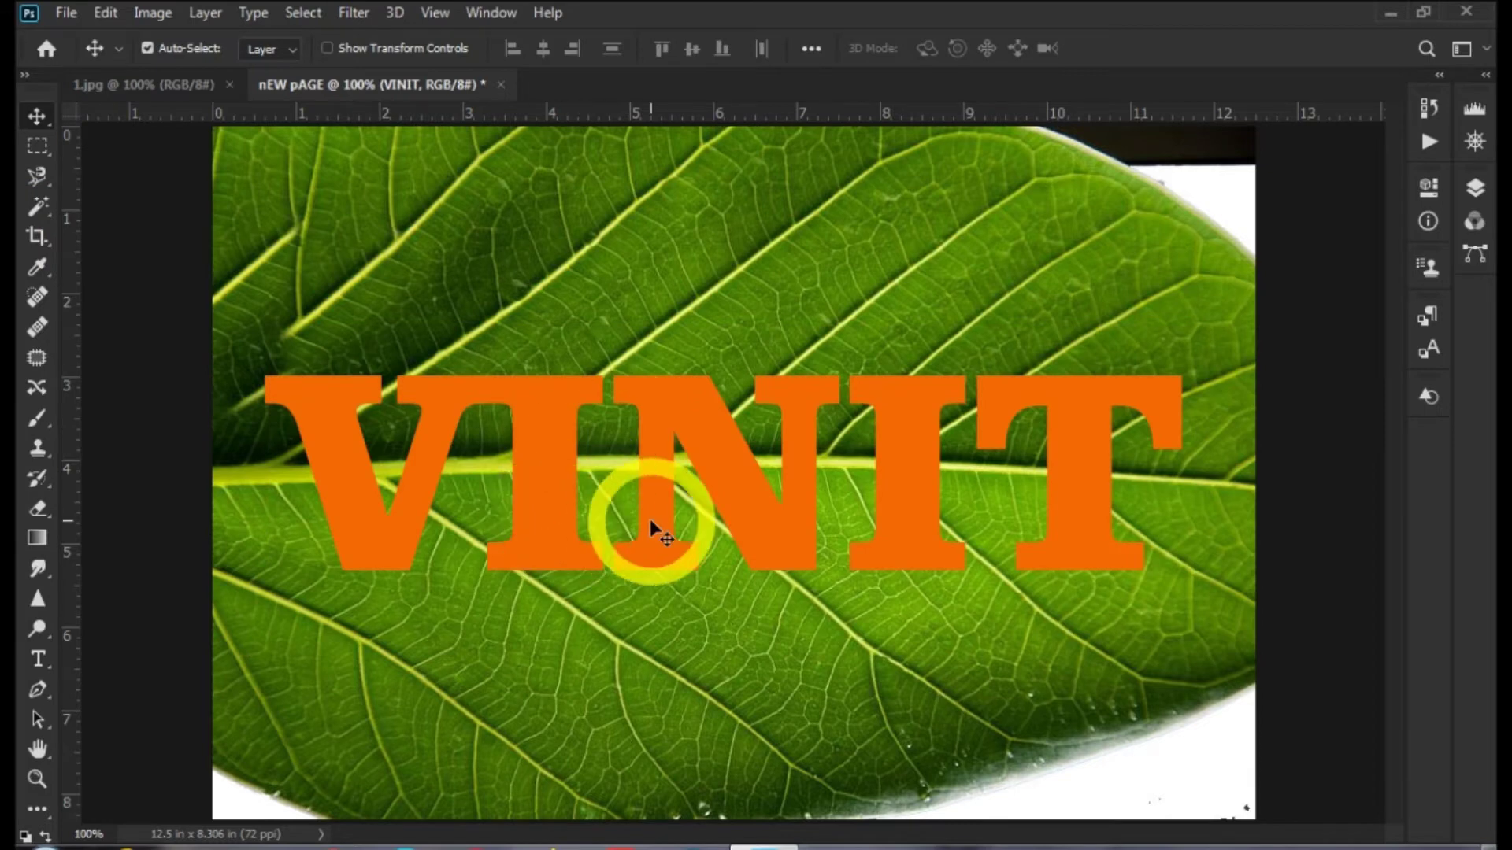
Step: Stretch the text vertically to about 110% height with Free Transform and move it slightly up on the leaf
key(ctrl+t)
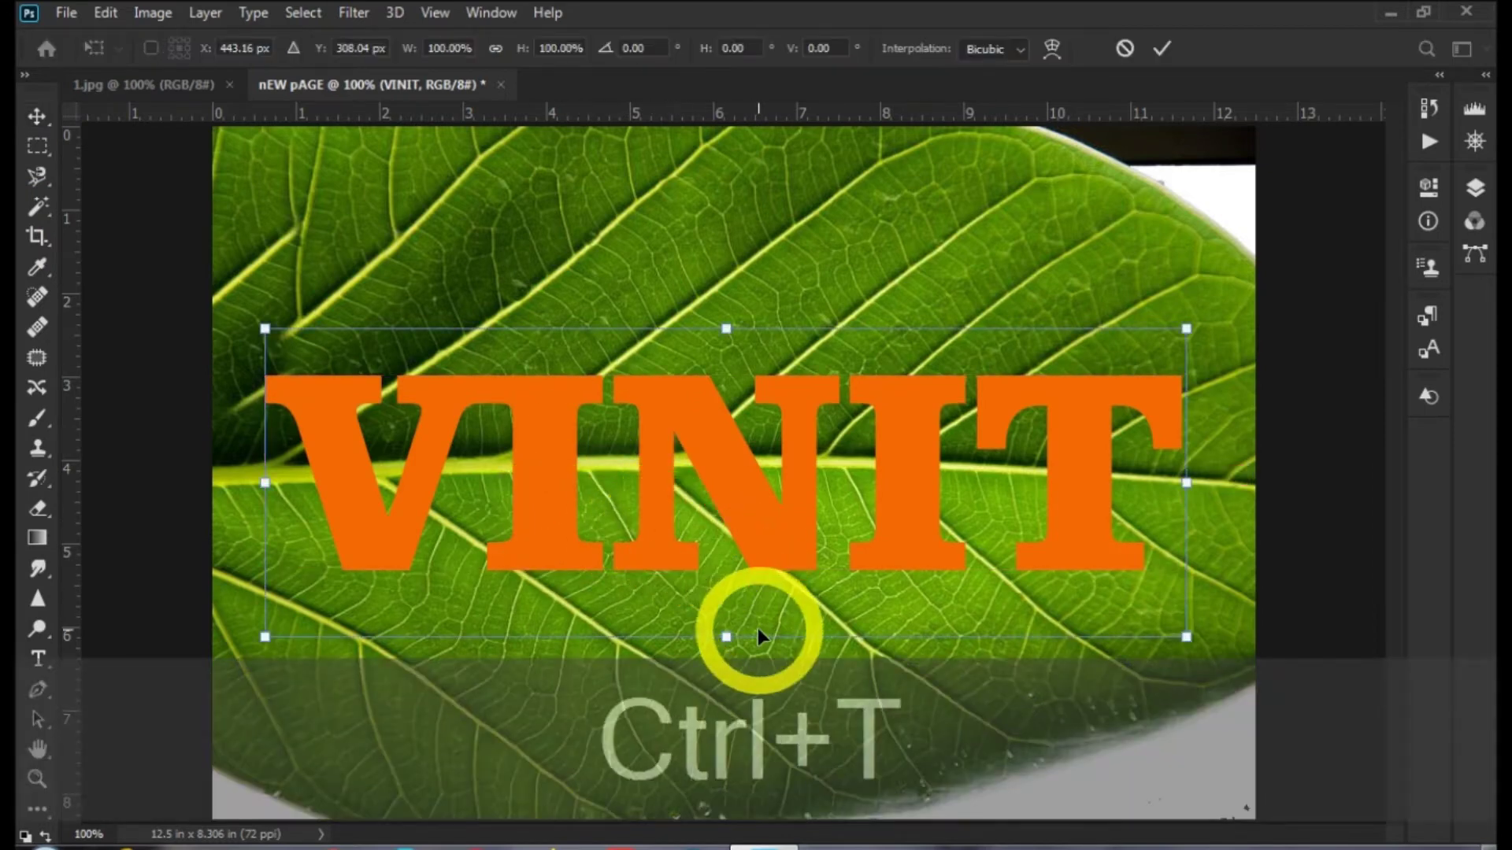
drag(729, 636, 724, 667)
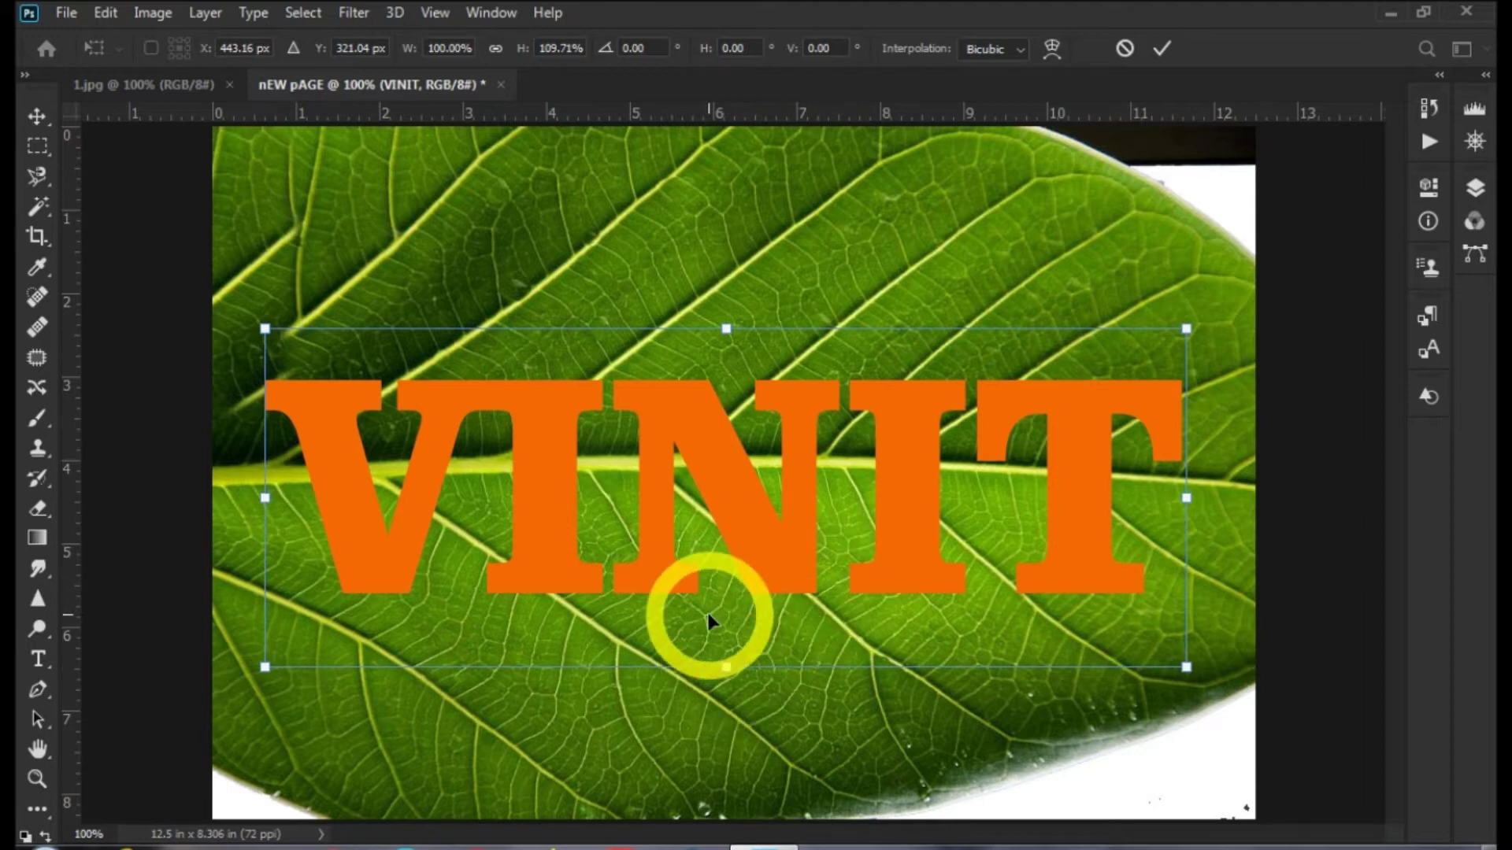
drag(707, 613, 729, 493)
key(Return)
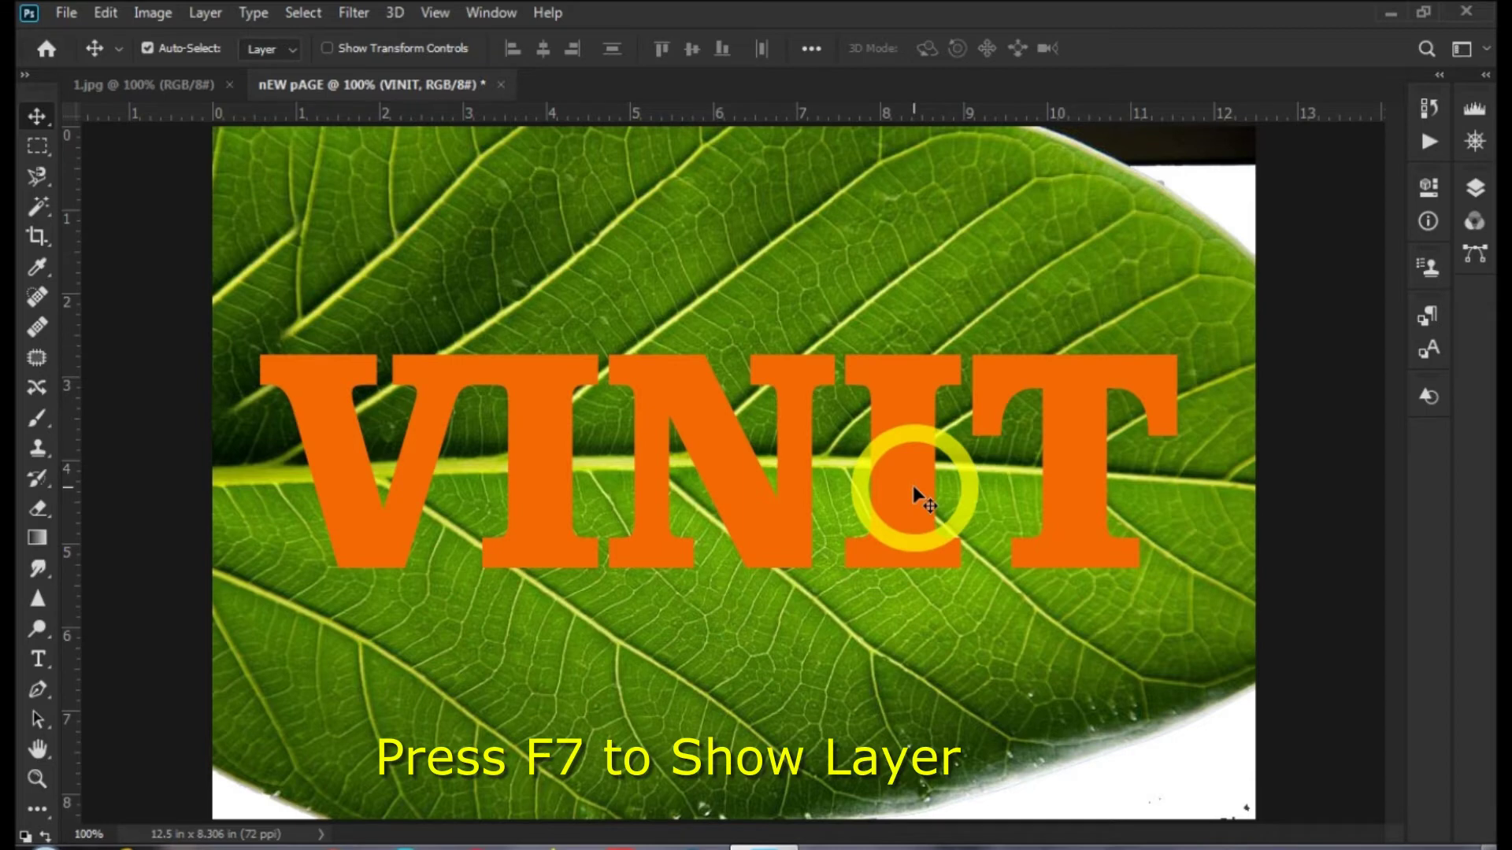
Step: Show the layer list and load the text layer's letter outlines as a selection
key(F7)
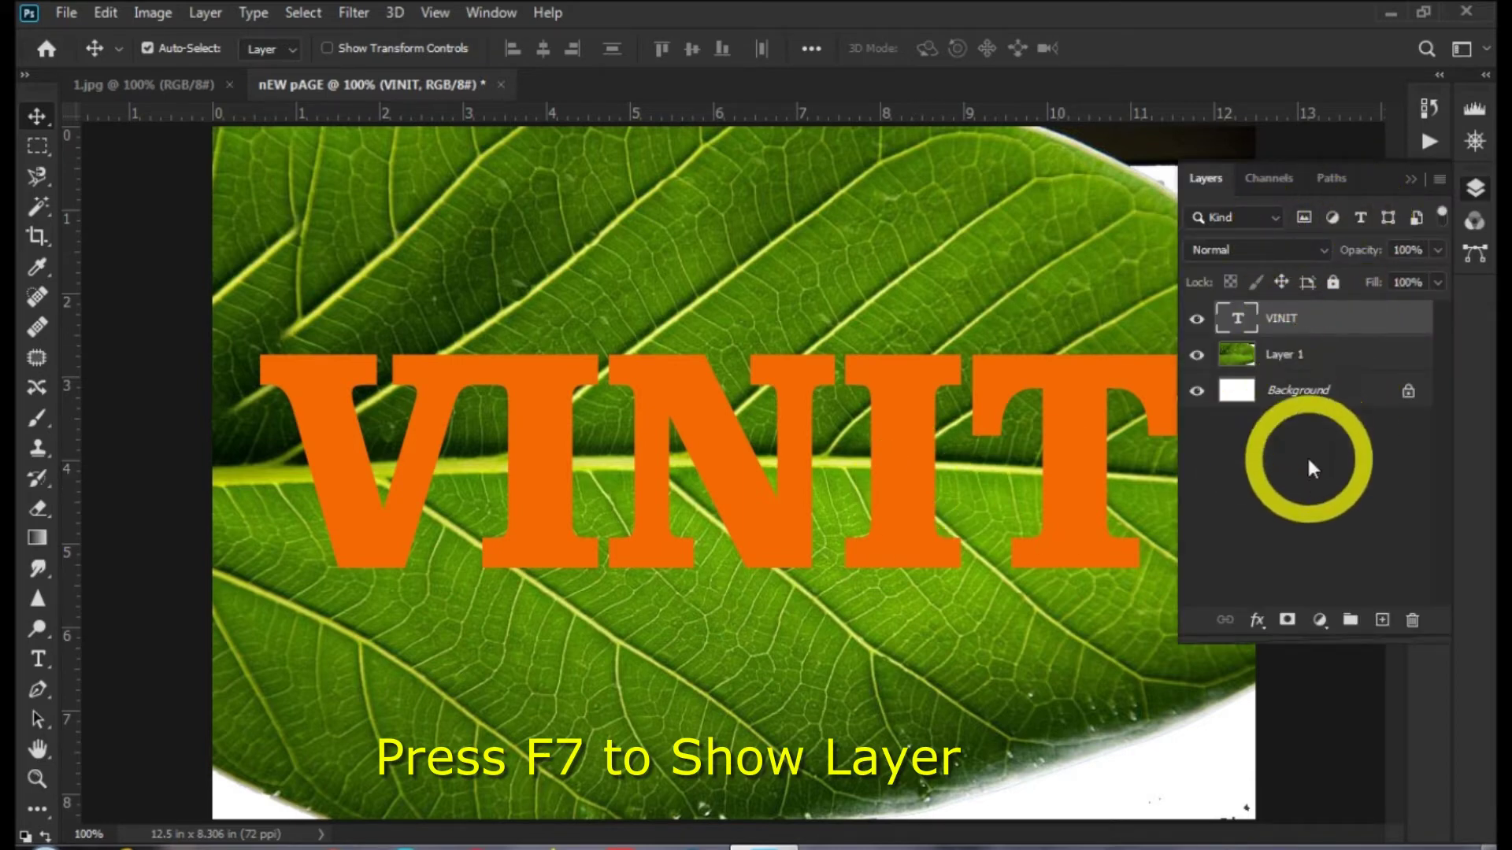
click(1310, 352)
click(1299, 323)
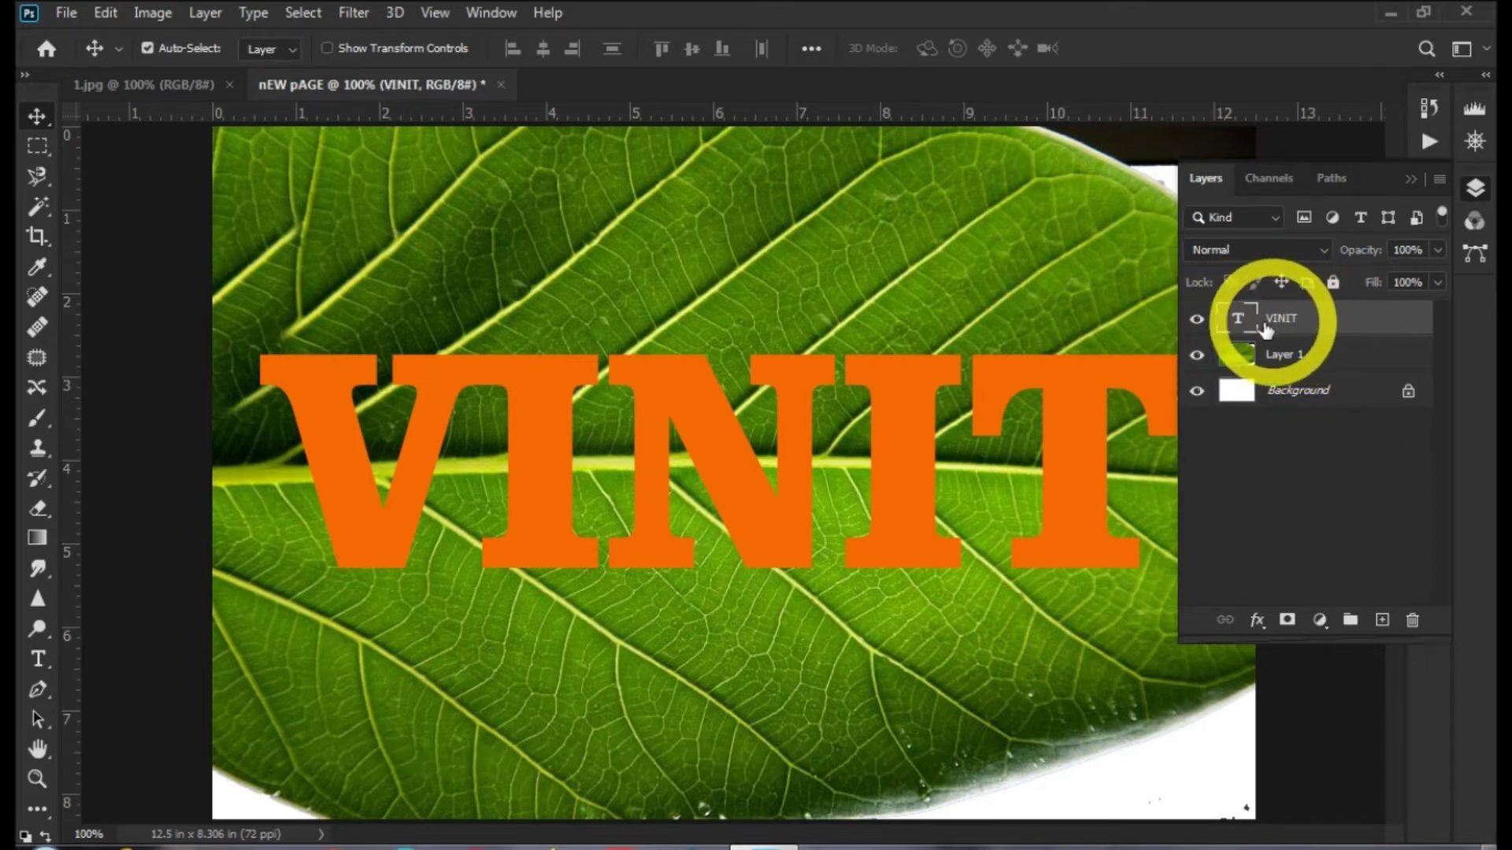
key(ctrl)
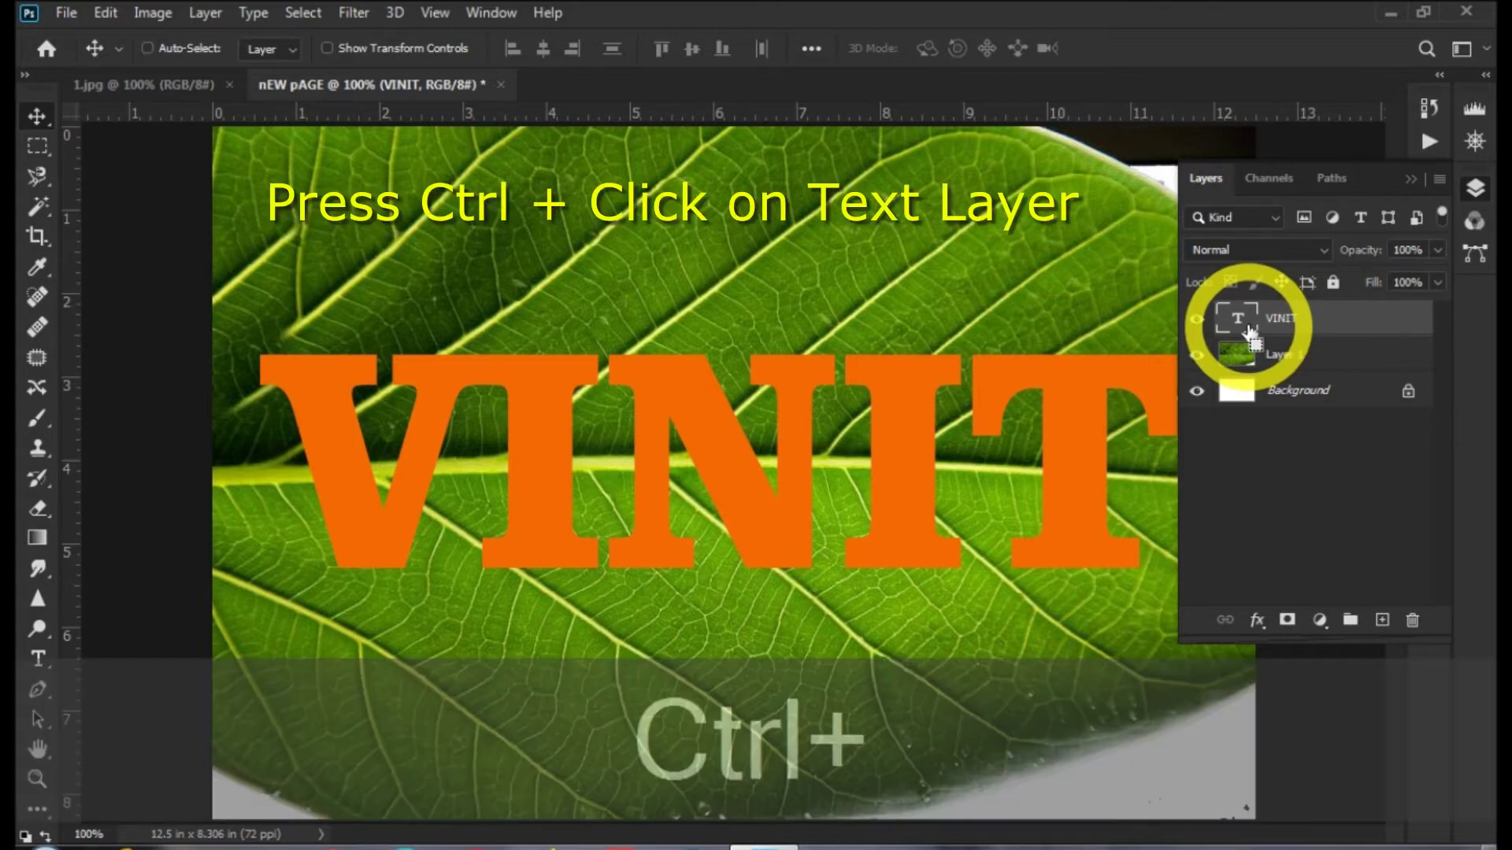
ctrl+click(1240, 327)
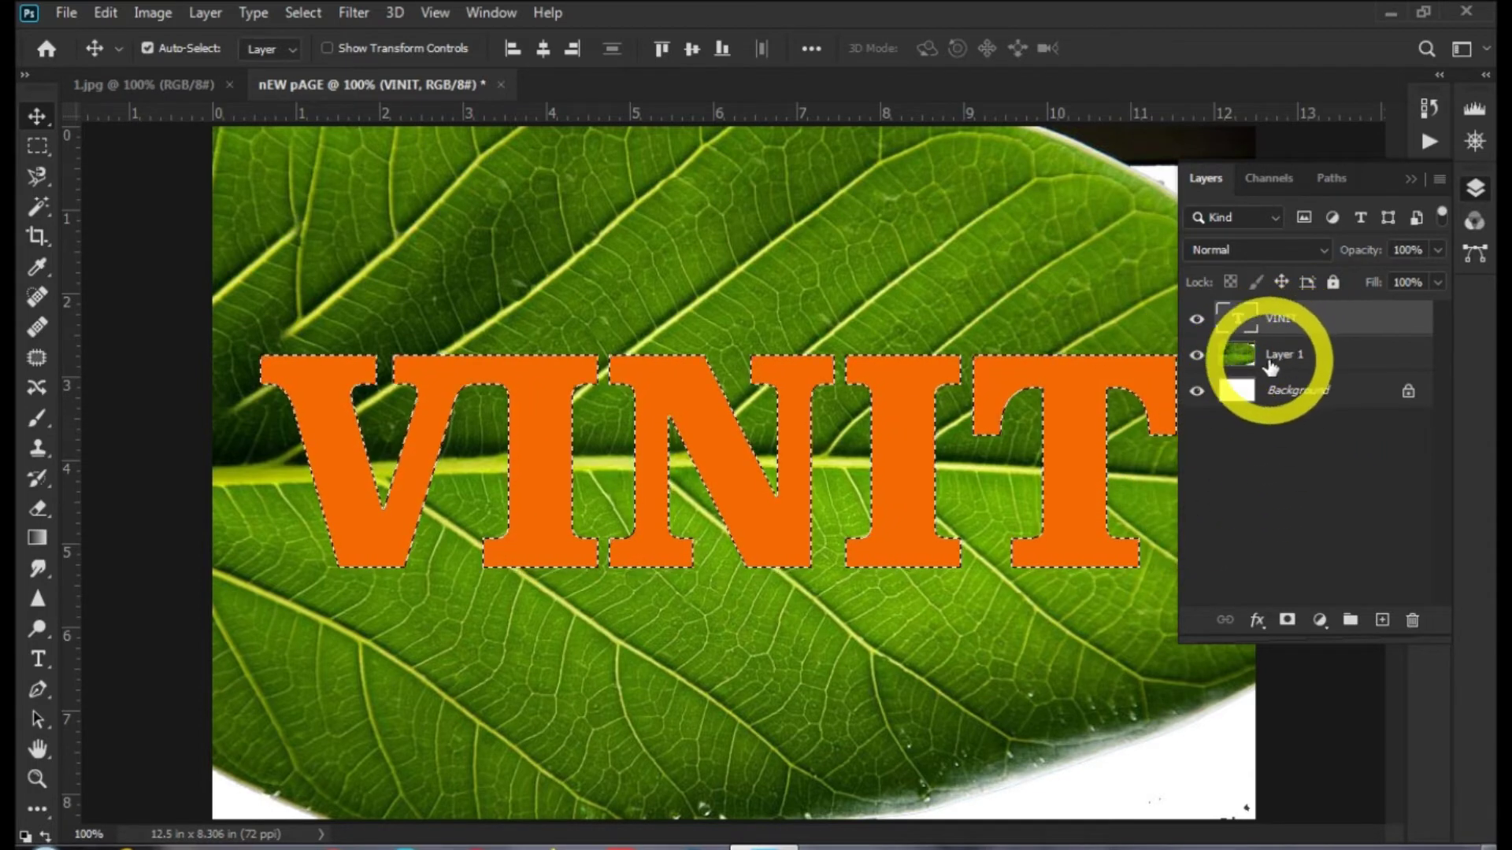
Step: Hide the text layer and make the leaf image layer, Layer 1, the active layer
click(1297, 367)
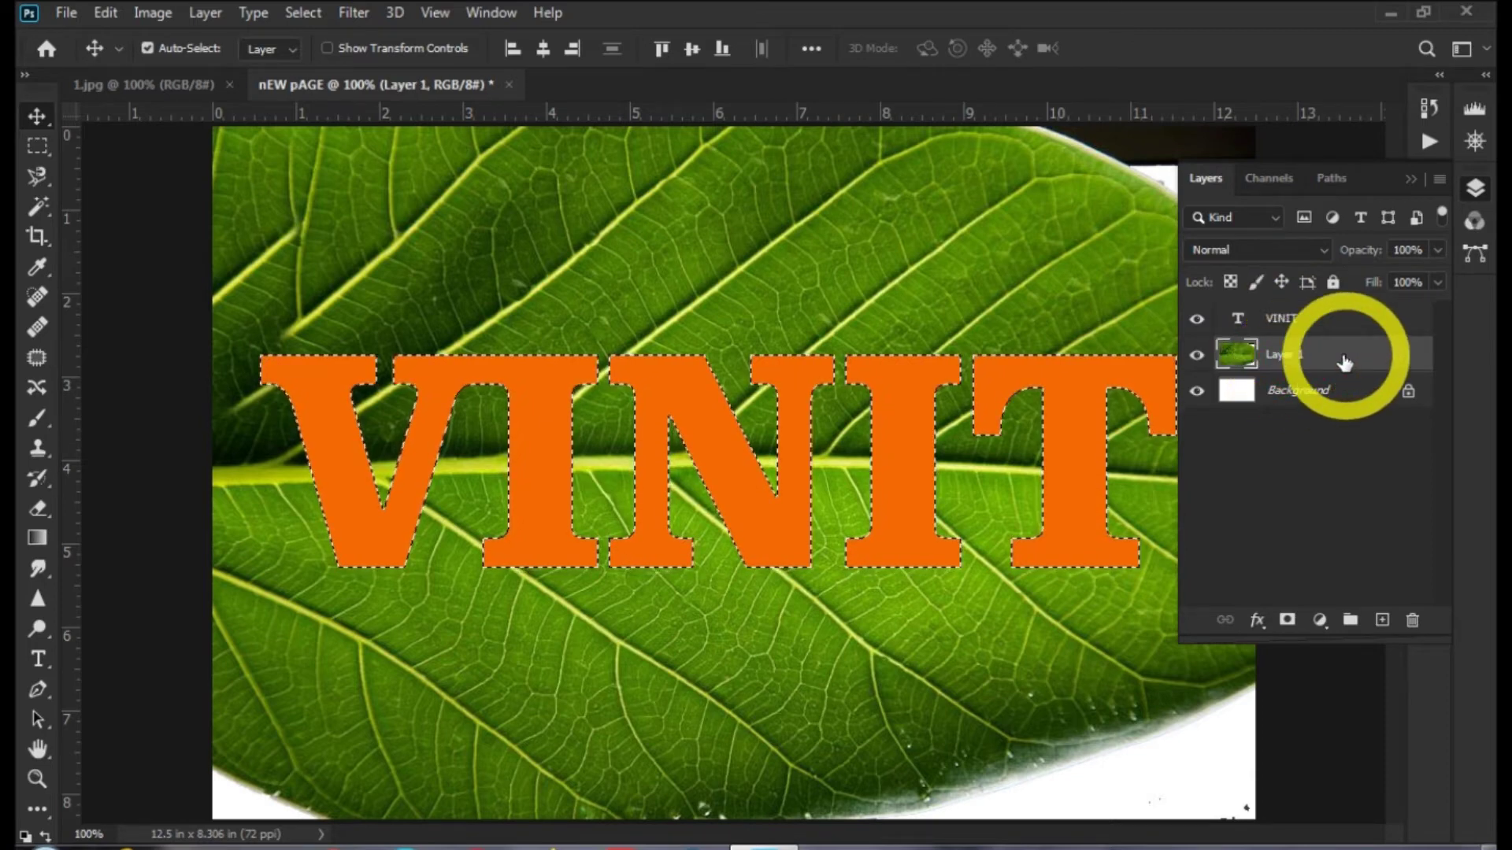
click(1196, 322)
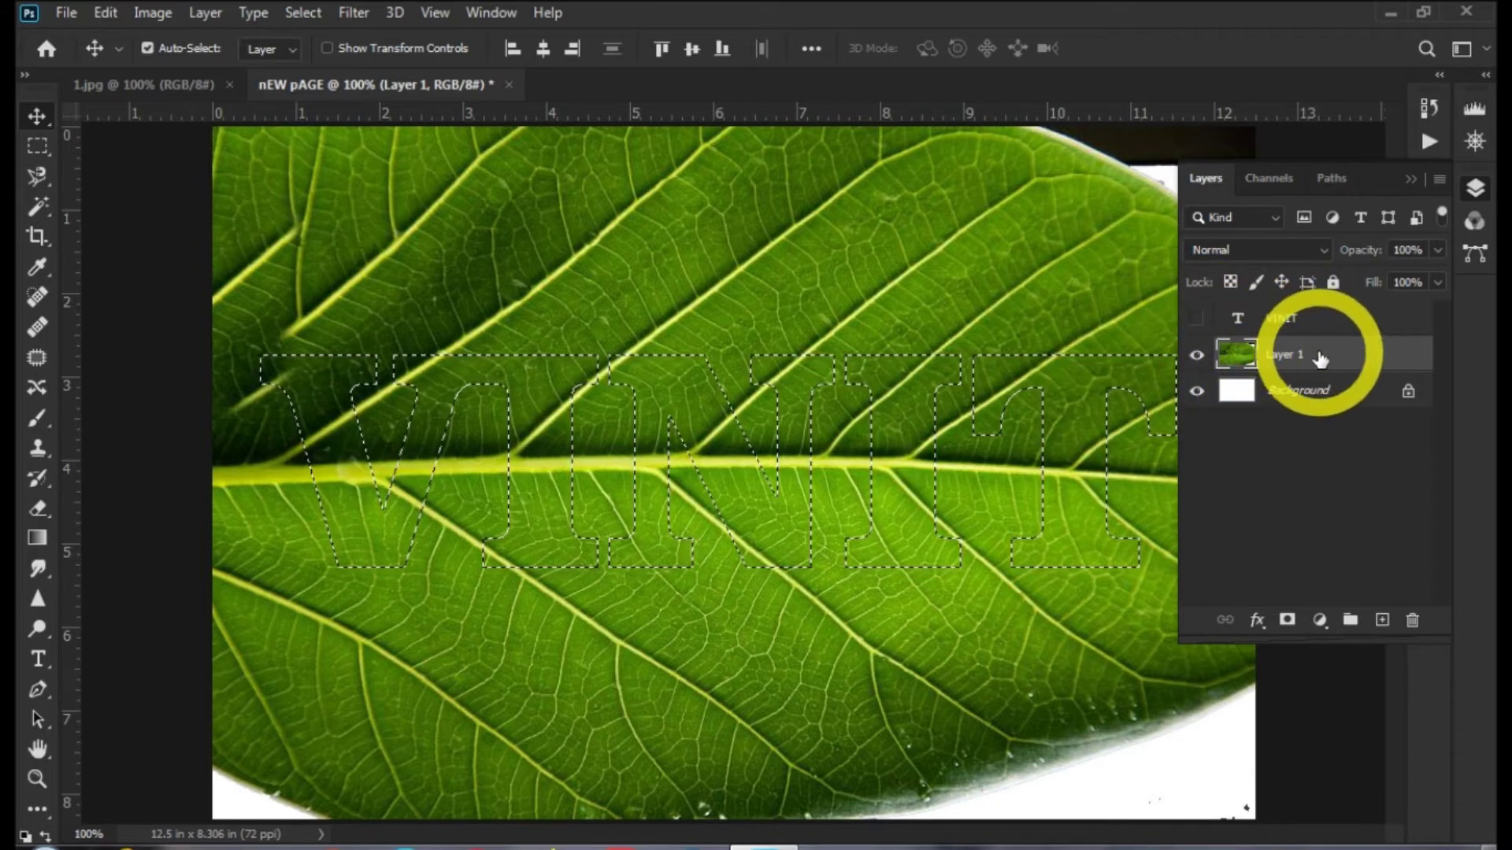
click(1197, 321)
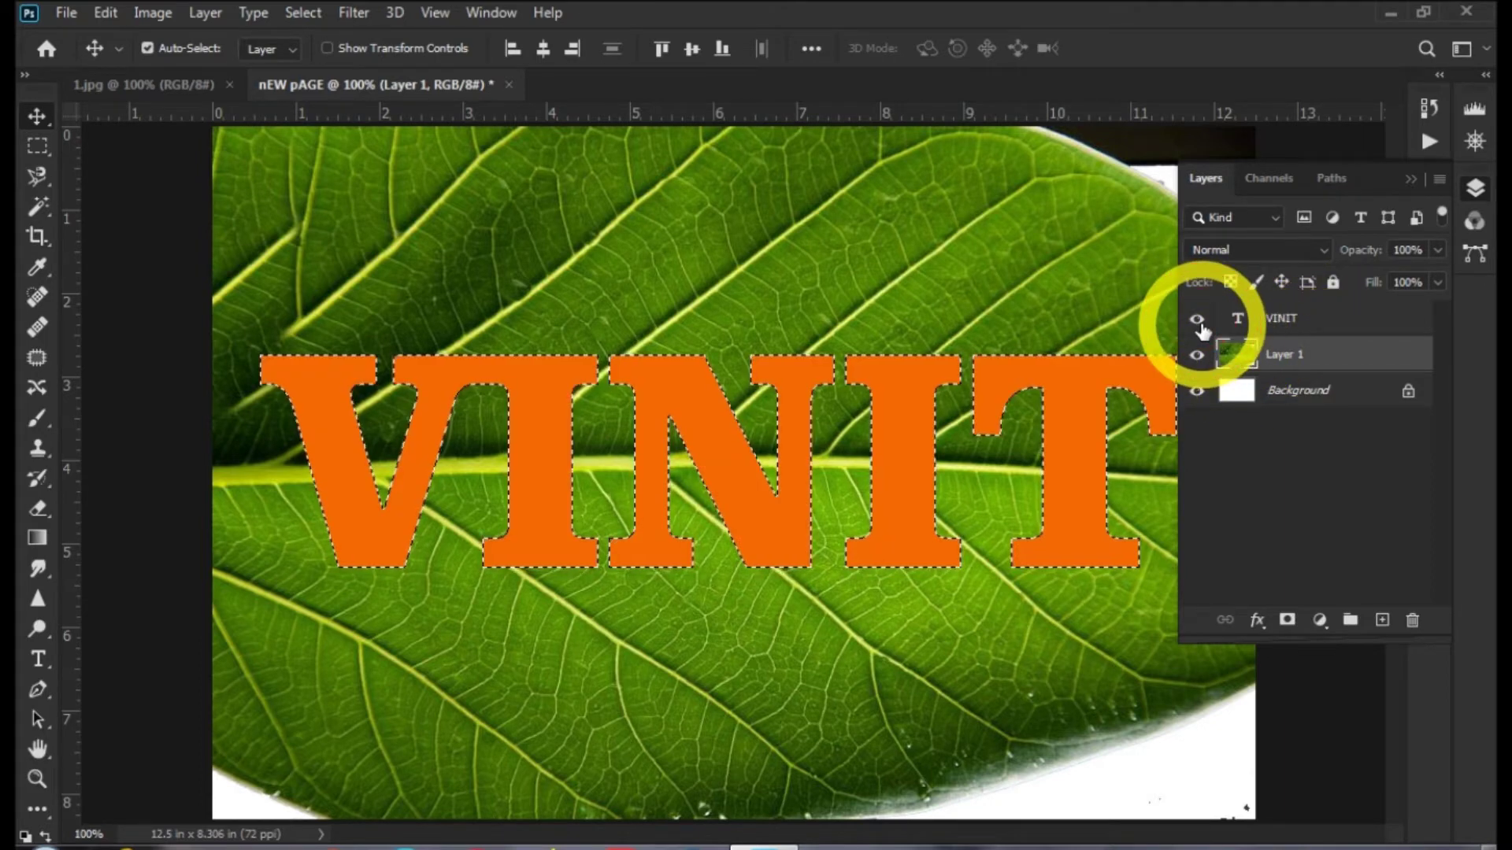
click(1196, 321)
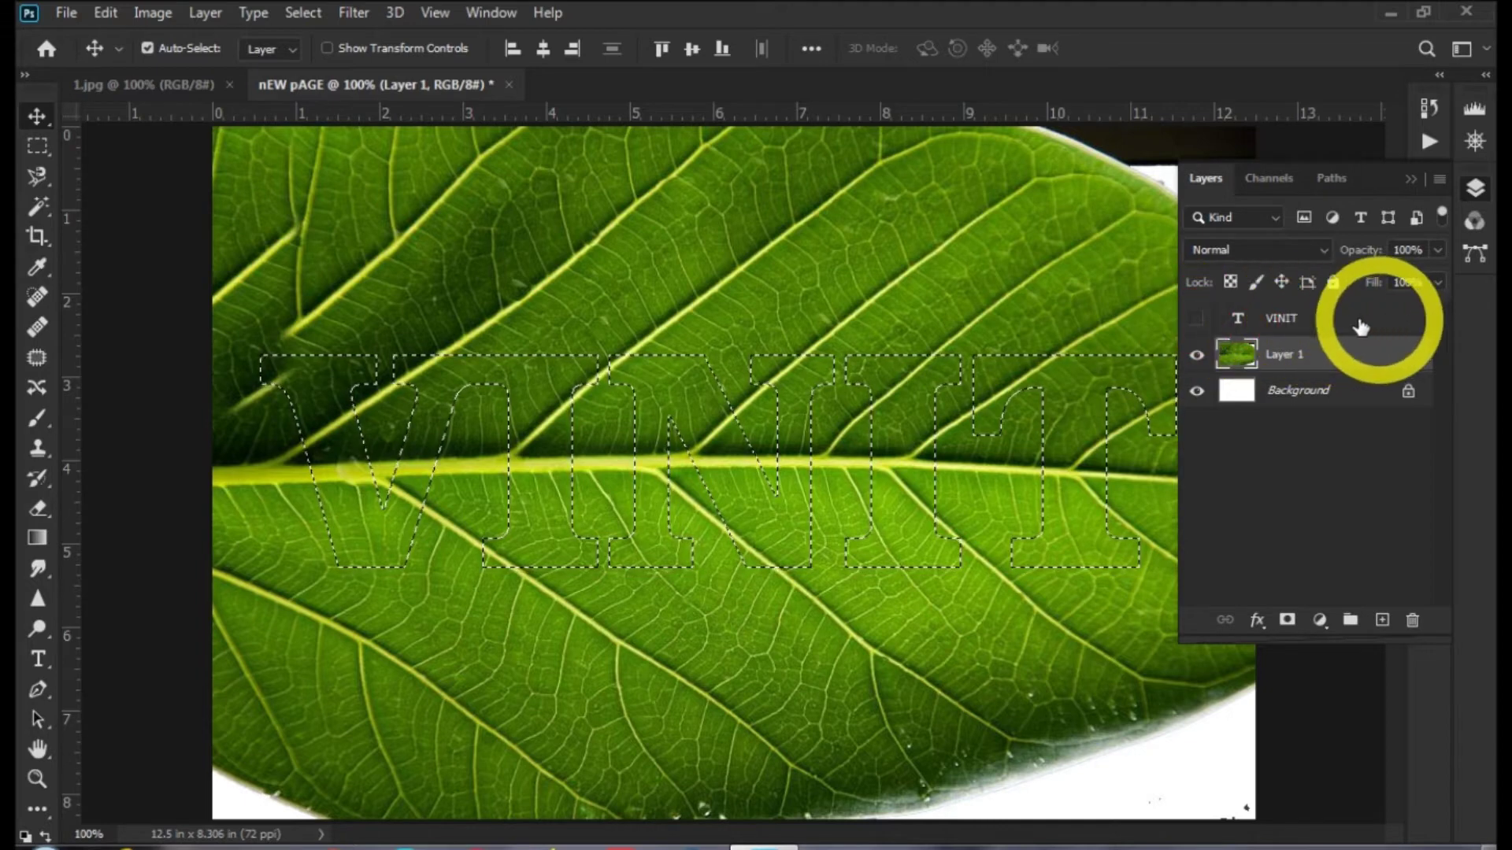
click(1248, 318)
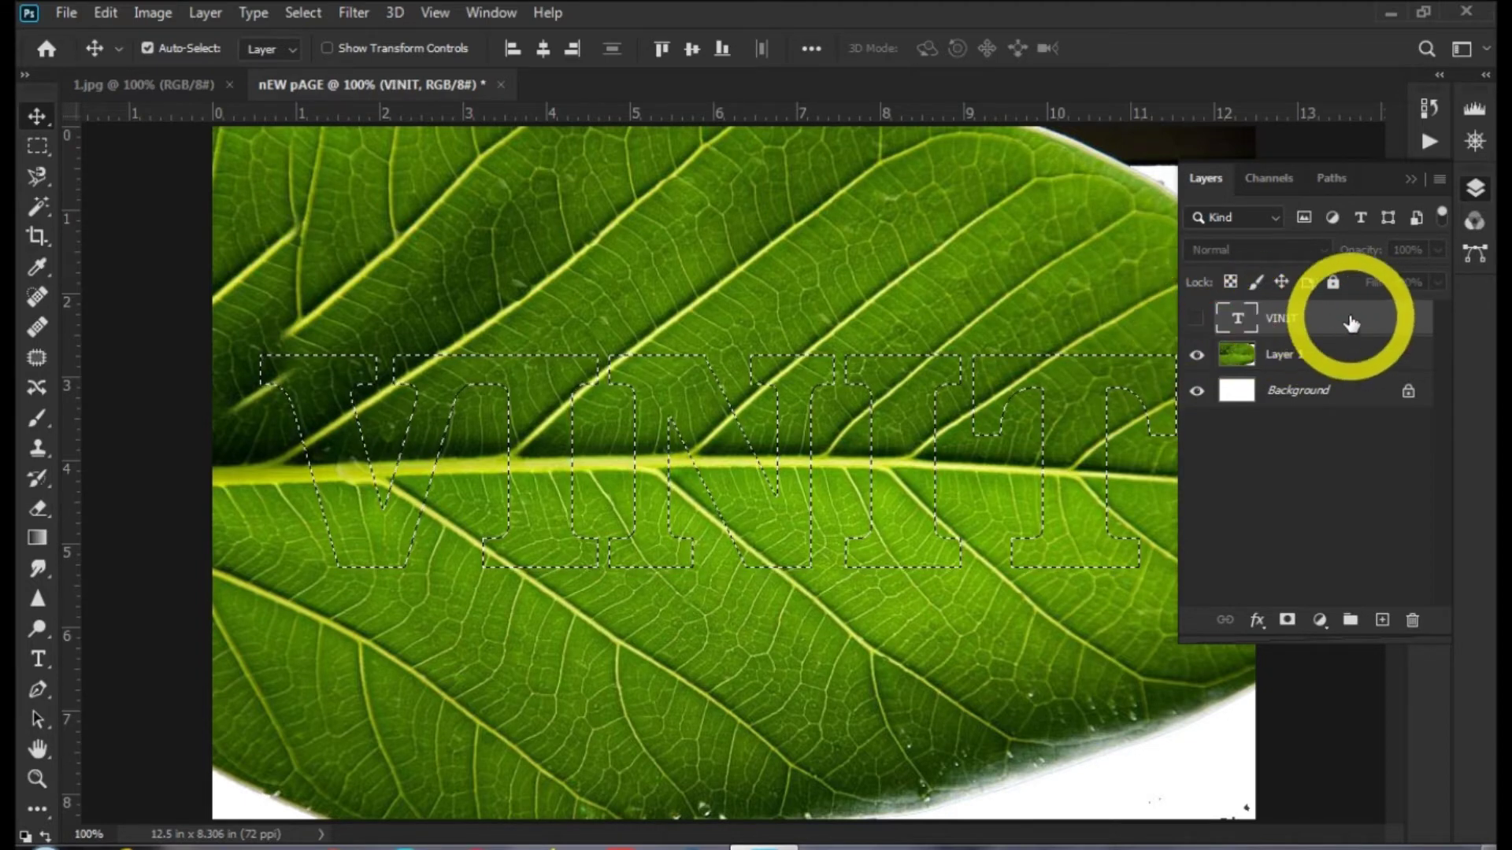
click(1197, 319)
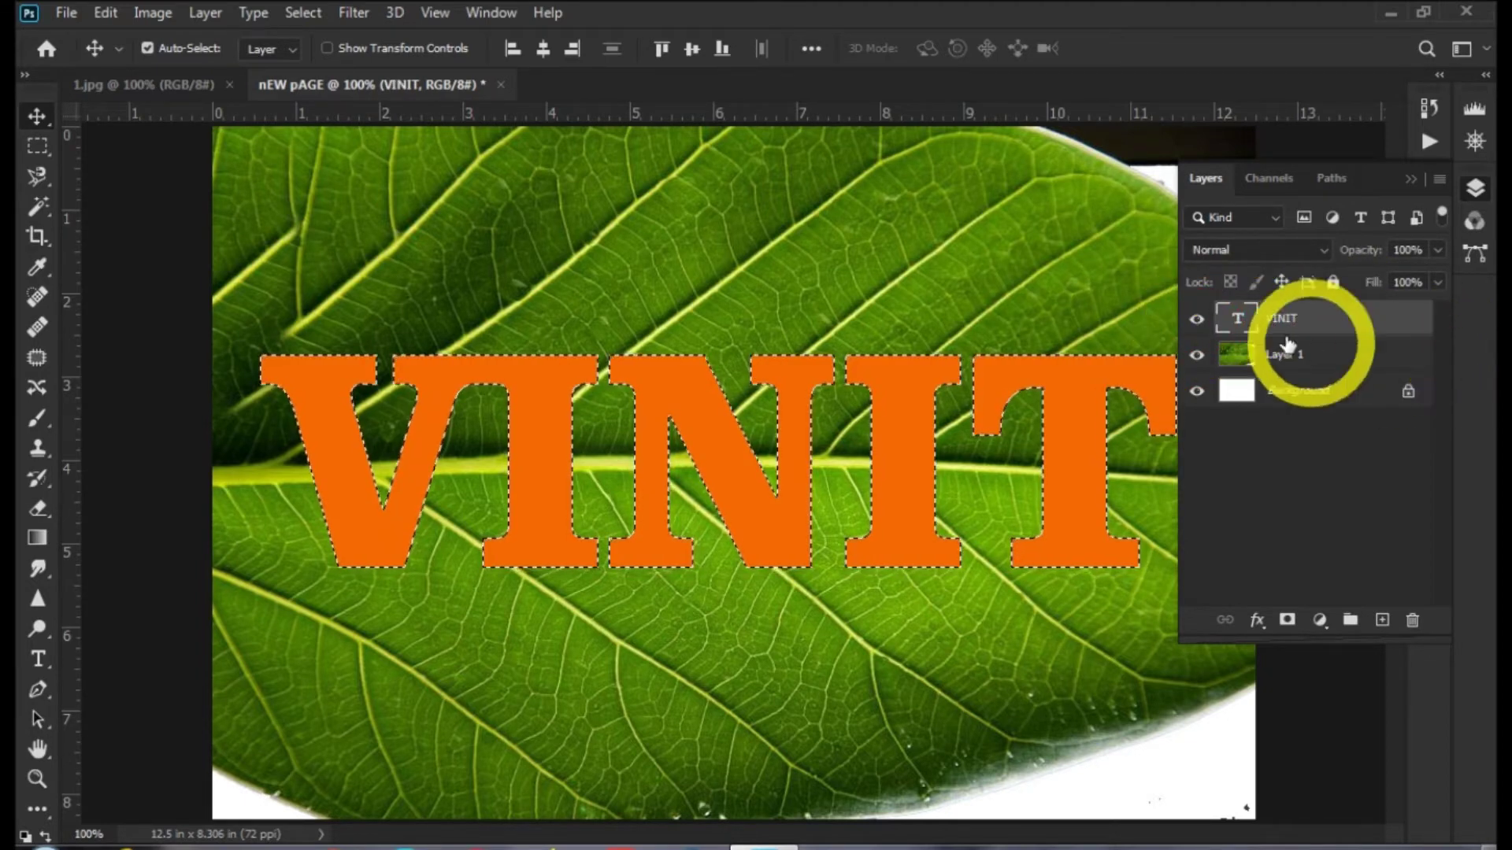
click(1197, 319)
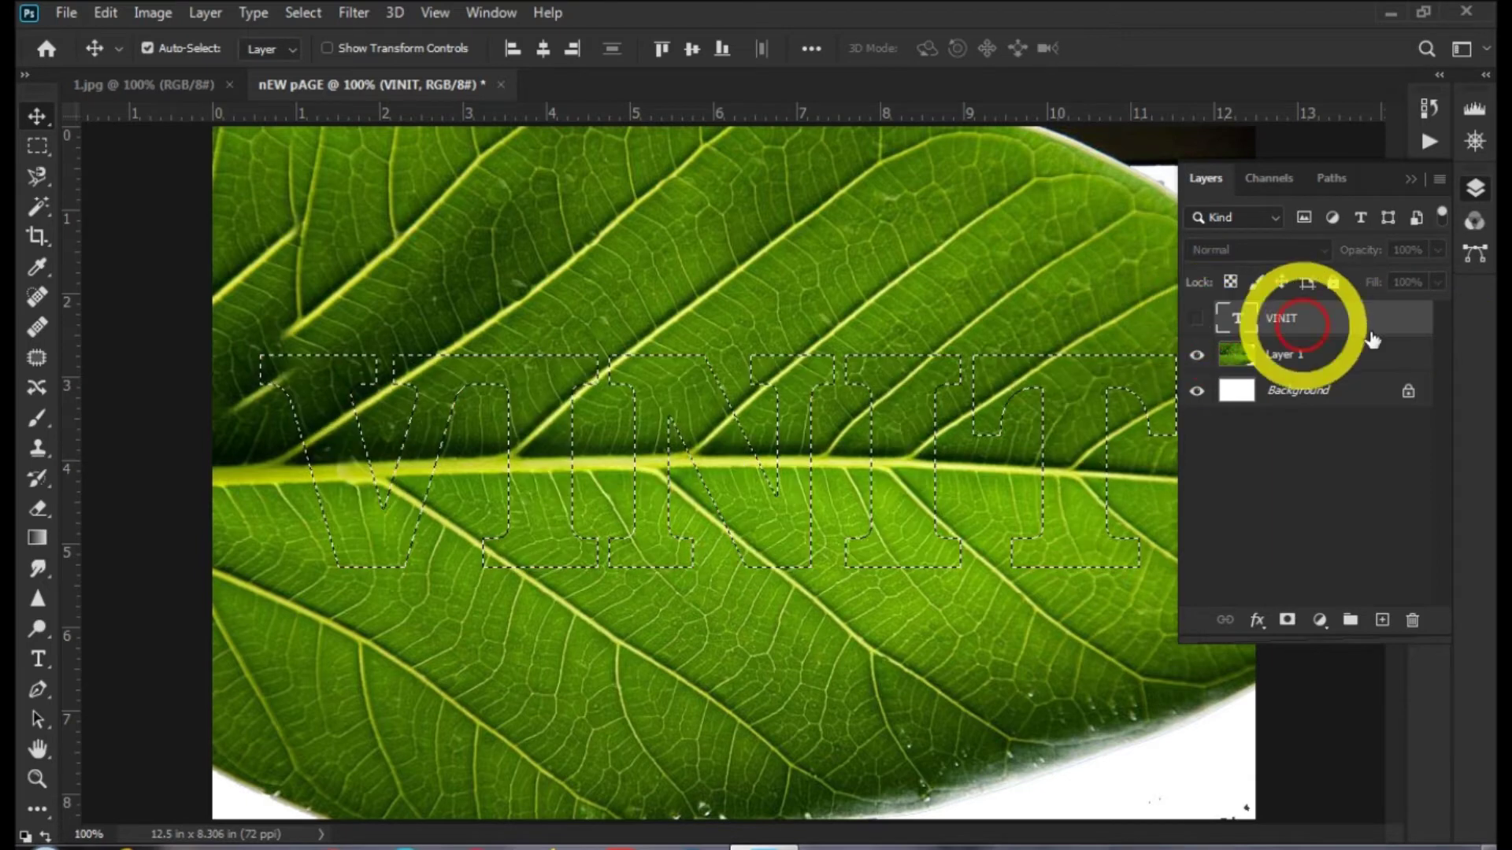
click(1240, 355)
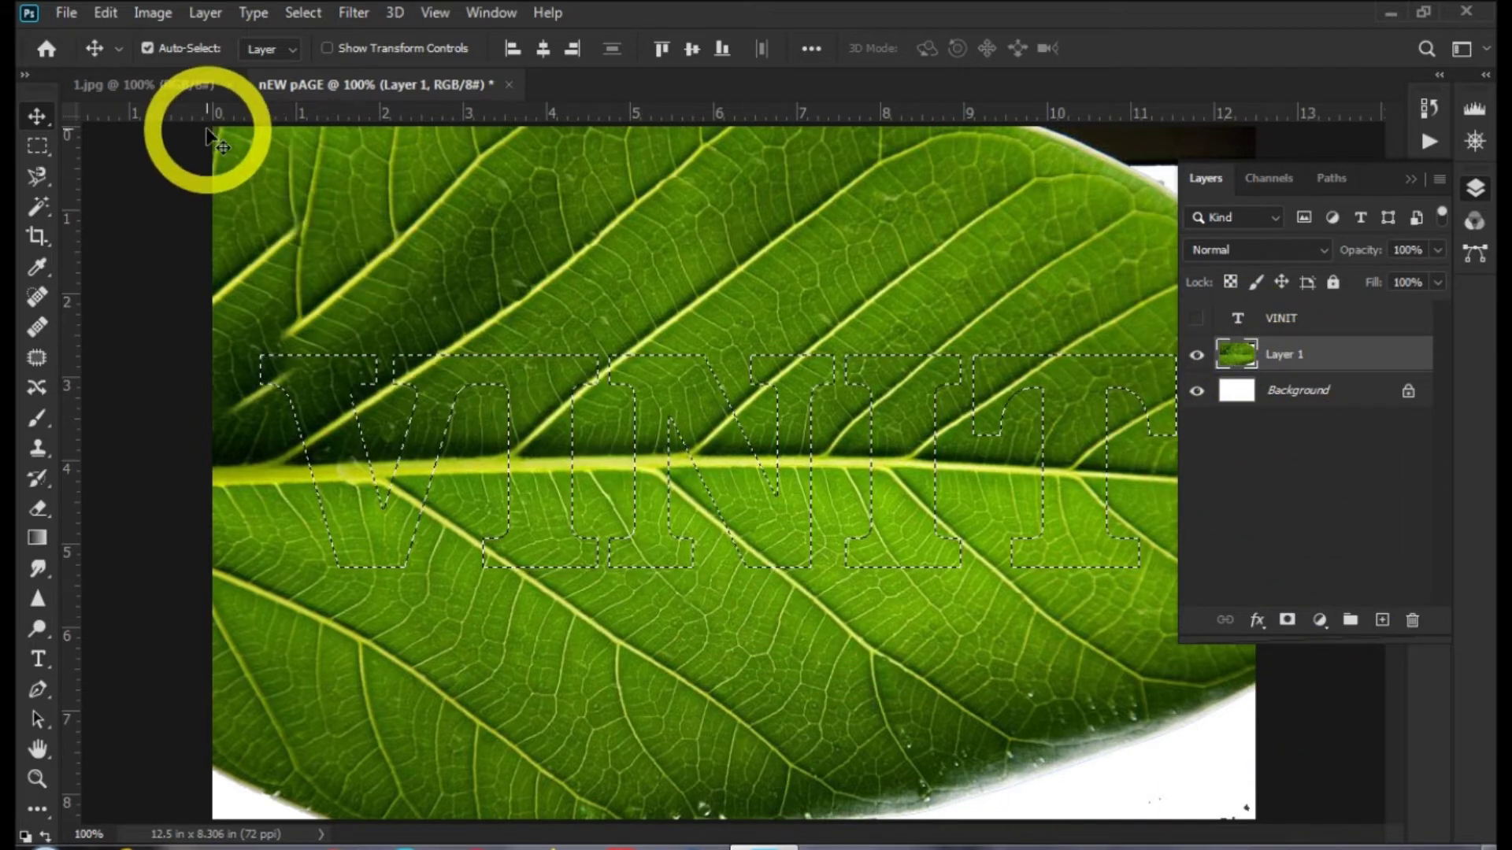
Step: Copy the letter-shaped area of the leaf with Copy Merged and paste it as a new layer
click(106, 12)
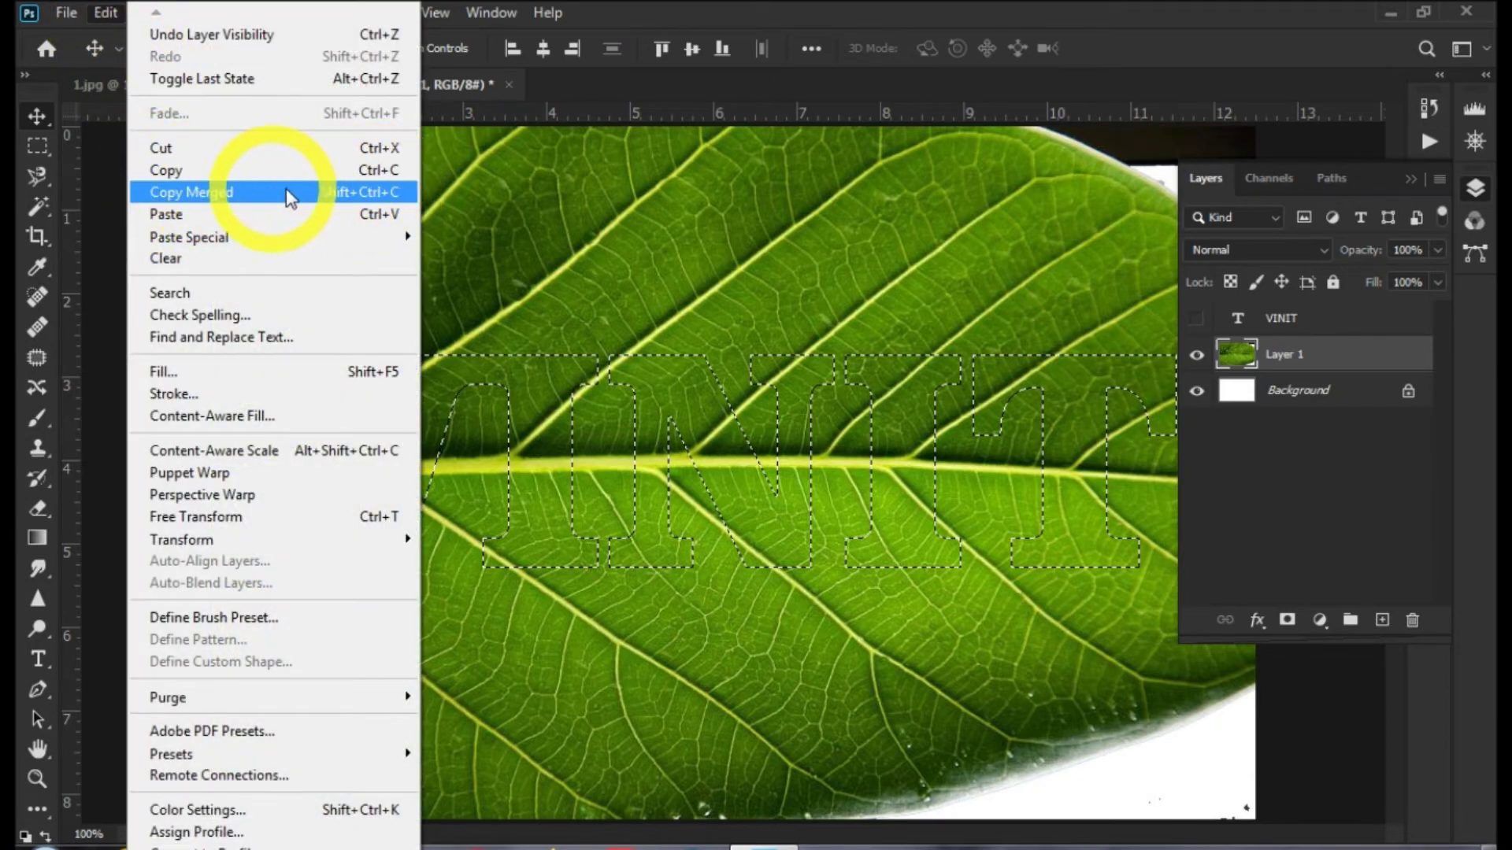
click(360, 192)
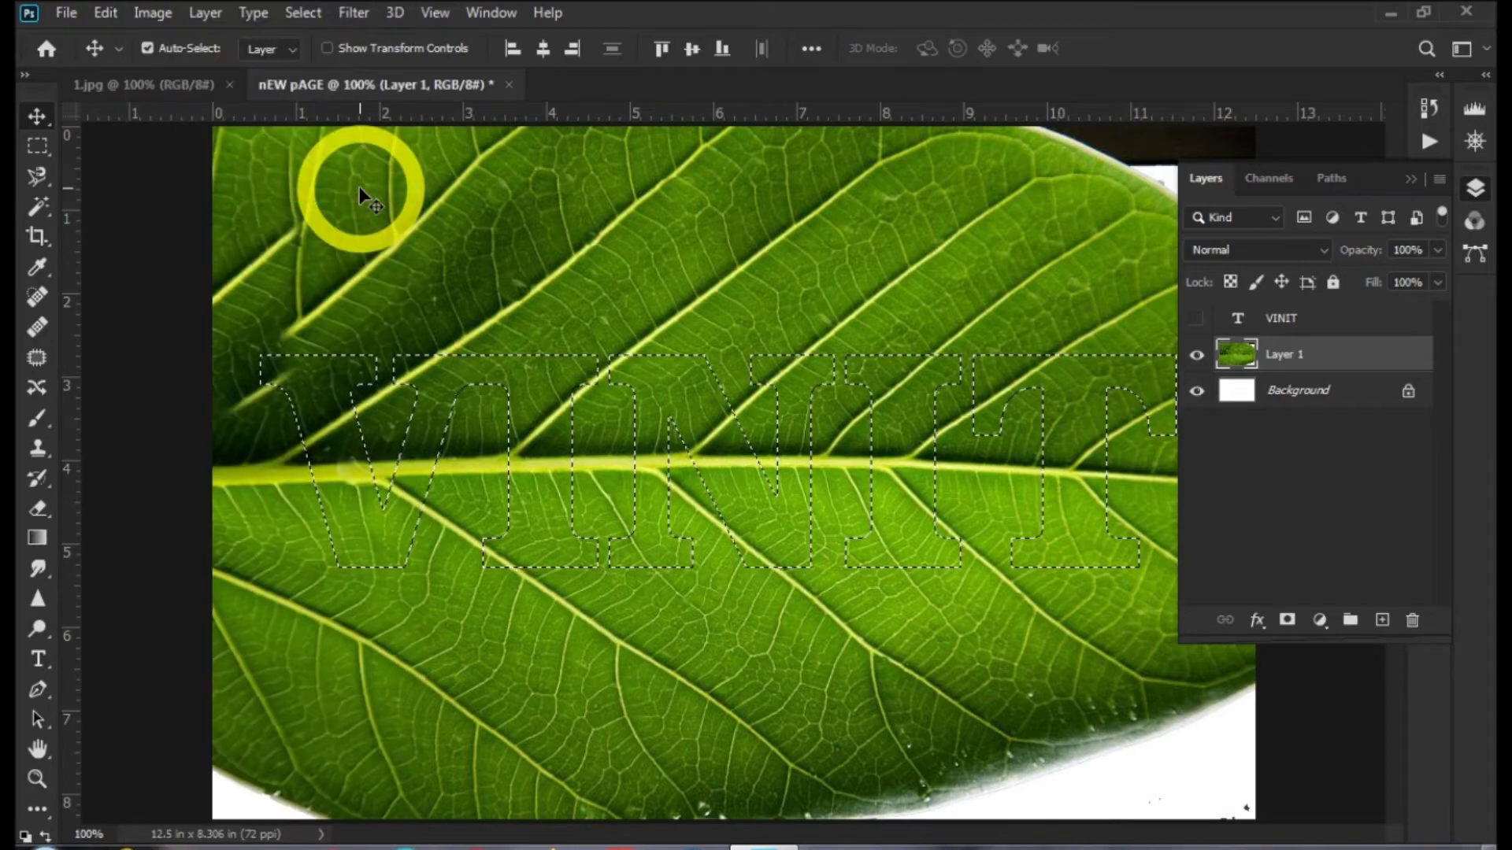
click(104, 12)
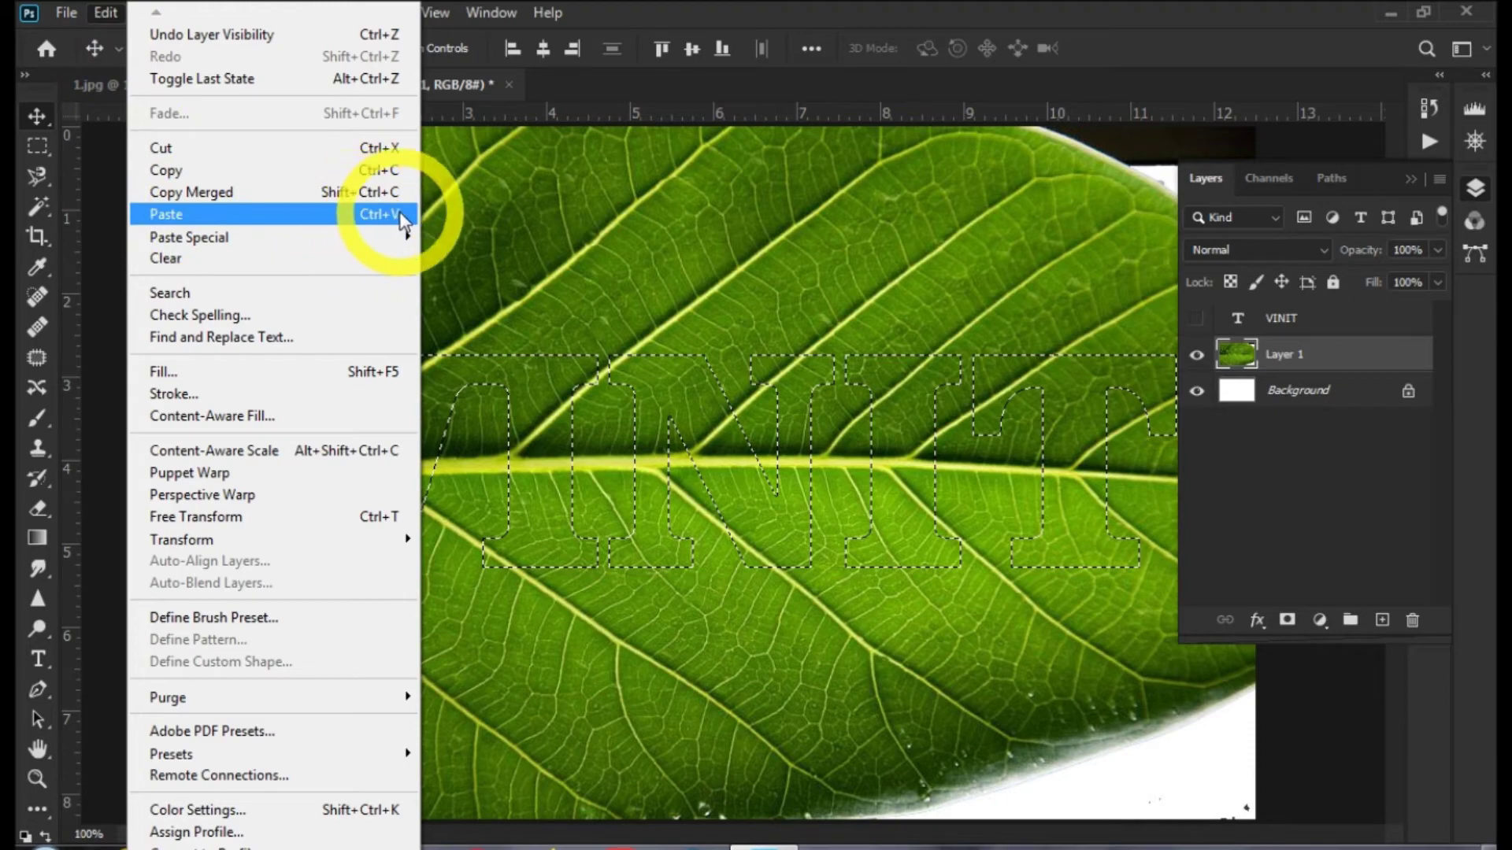
click(352, 215)
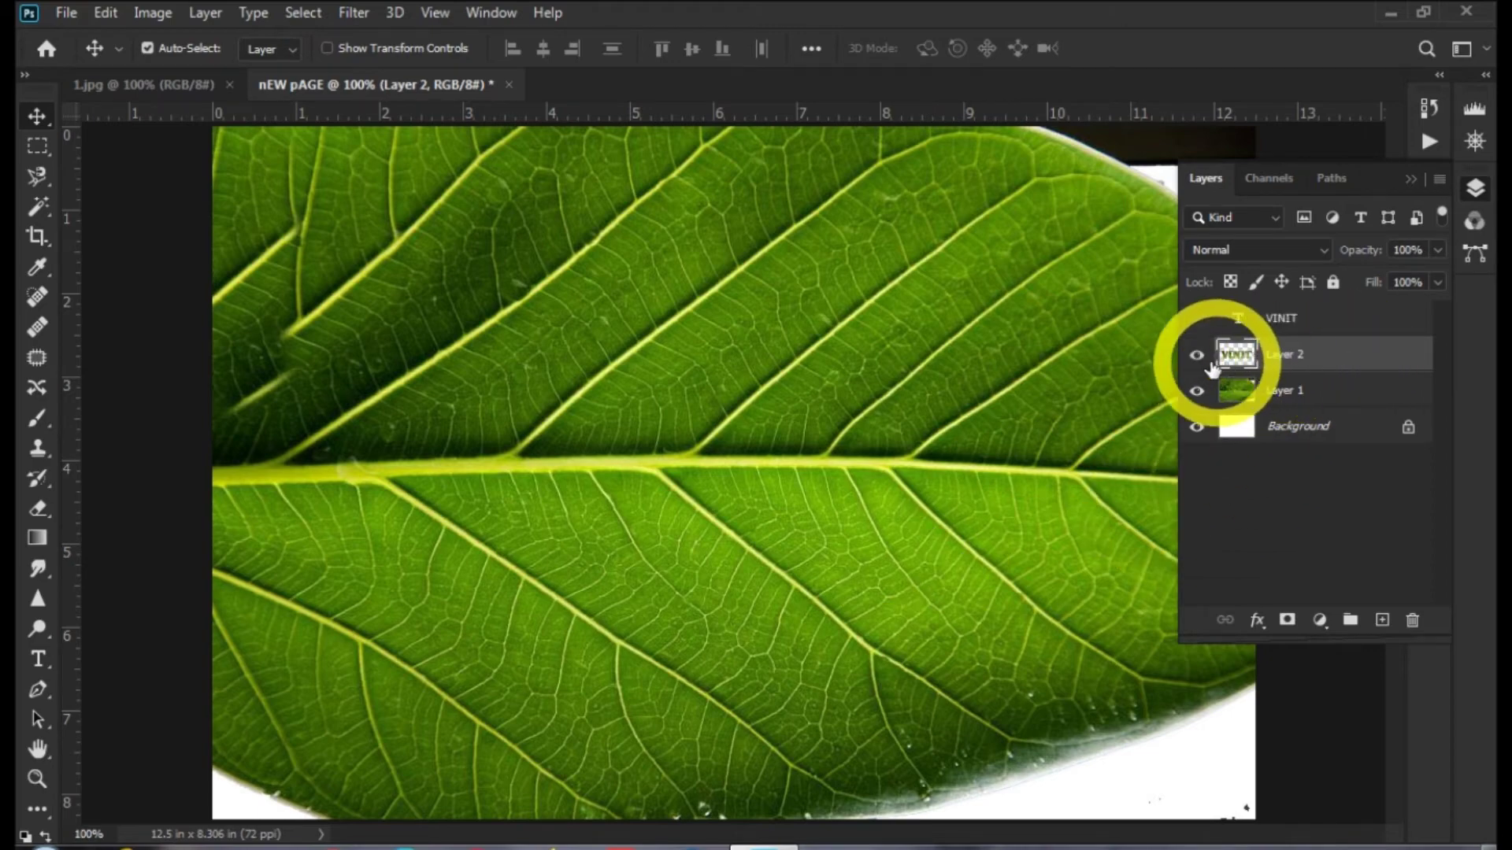
Step: Add a Drop Shadow to Layer 2 and set its colour to the leaf green 518202 by sampling the leaf image
click(203, 13)
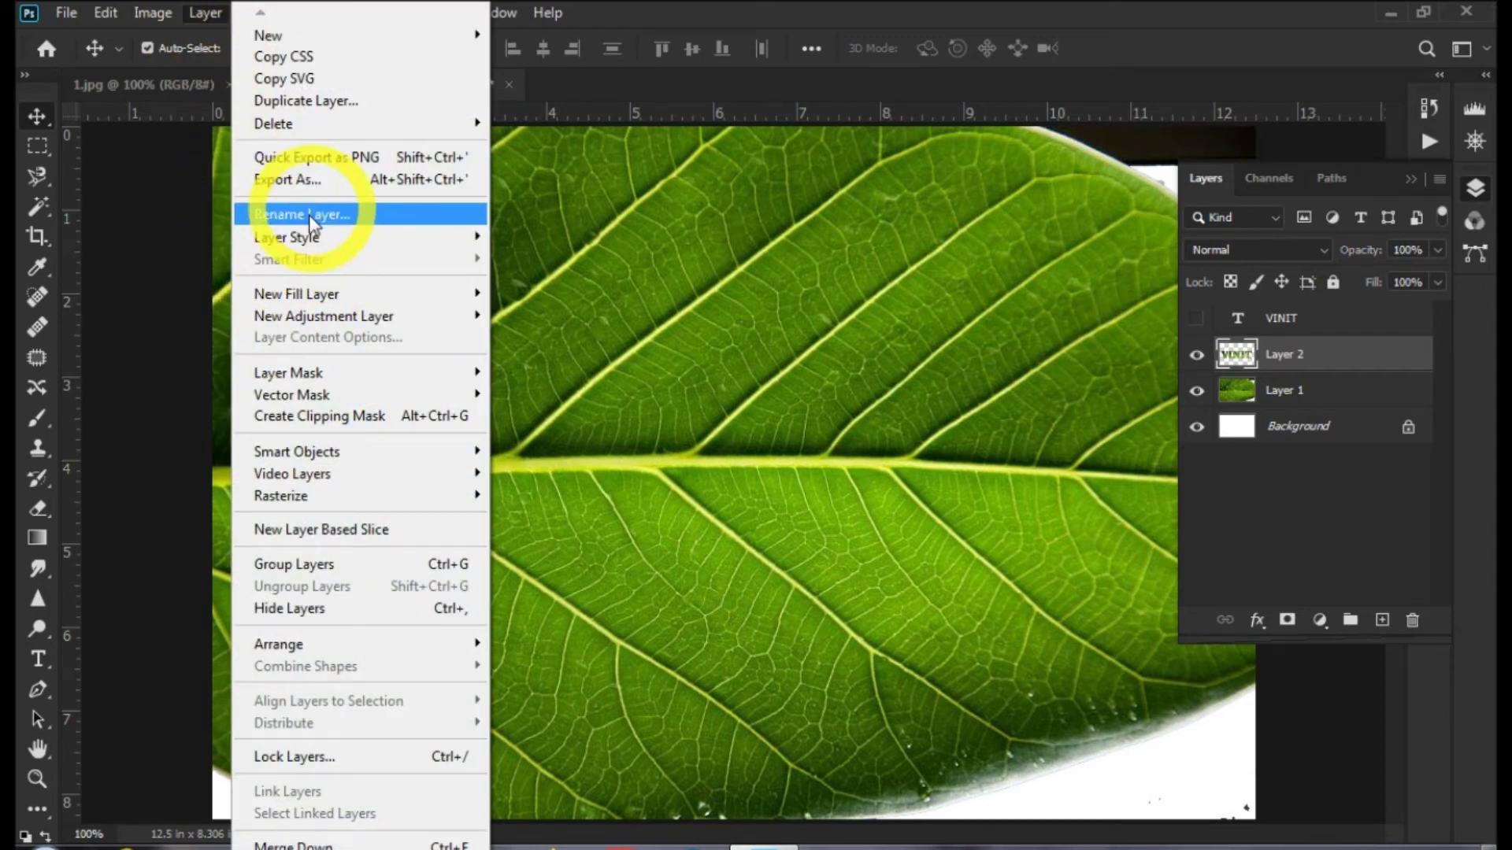
mouse_move(300, 237)
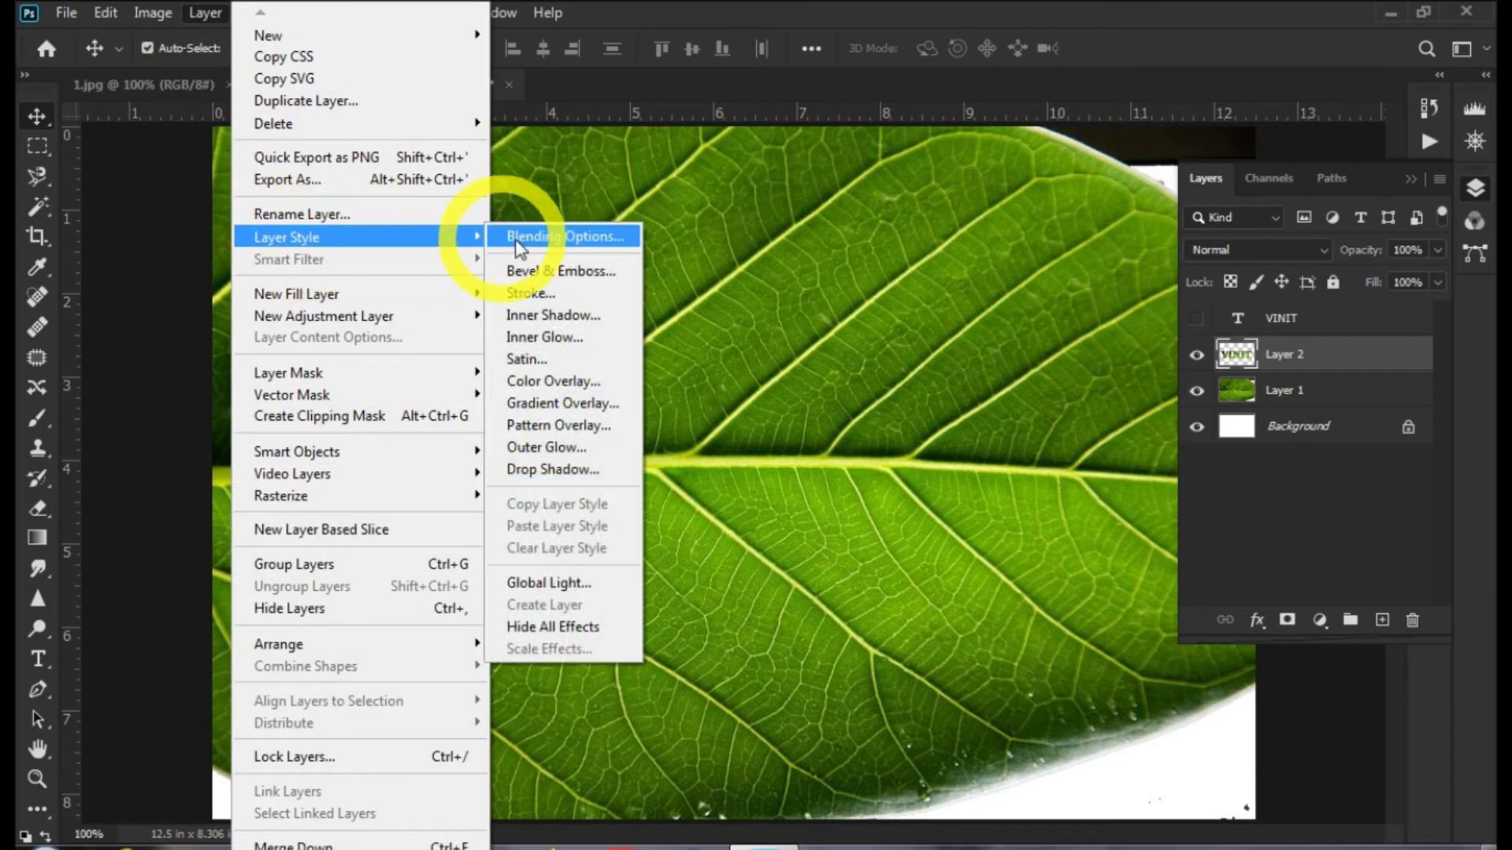
click(587, 471)
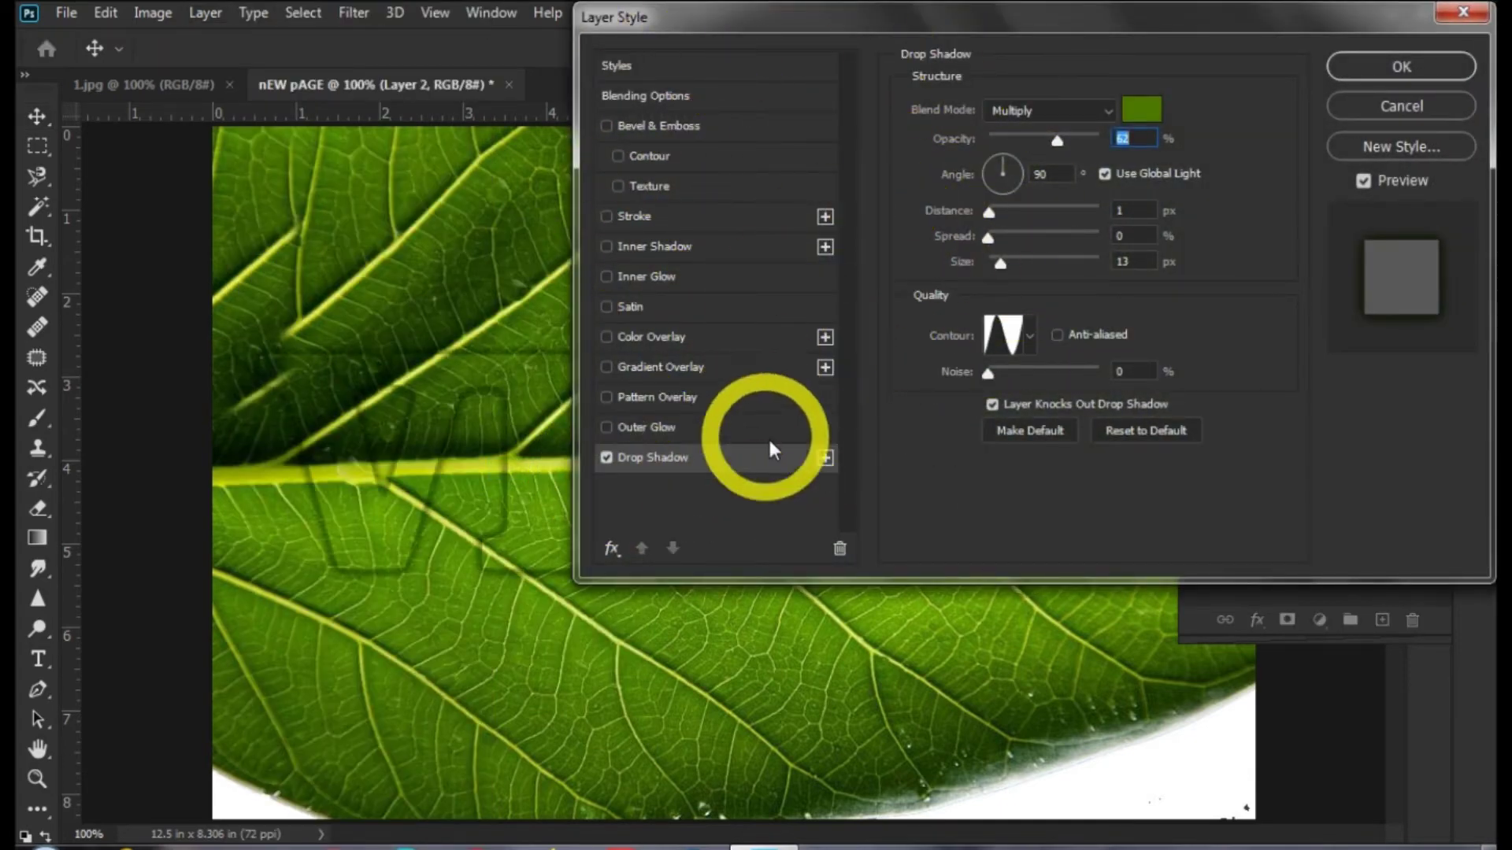
click(1141, 108)
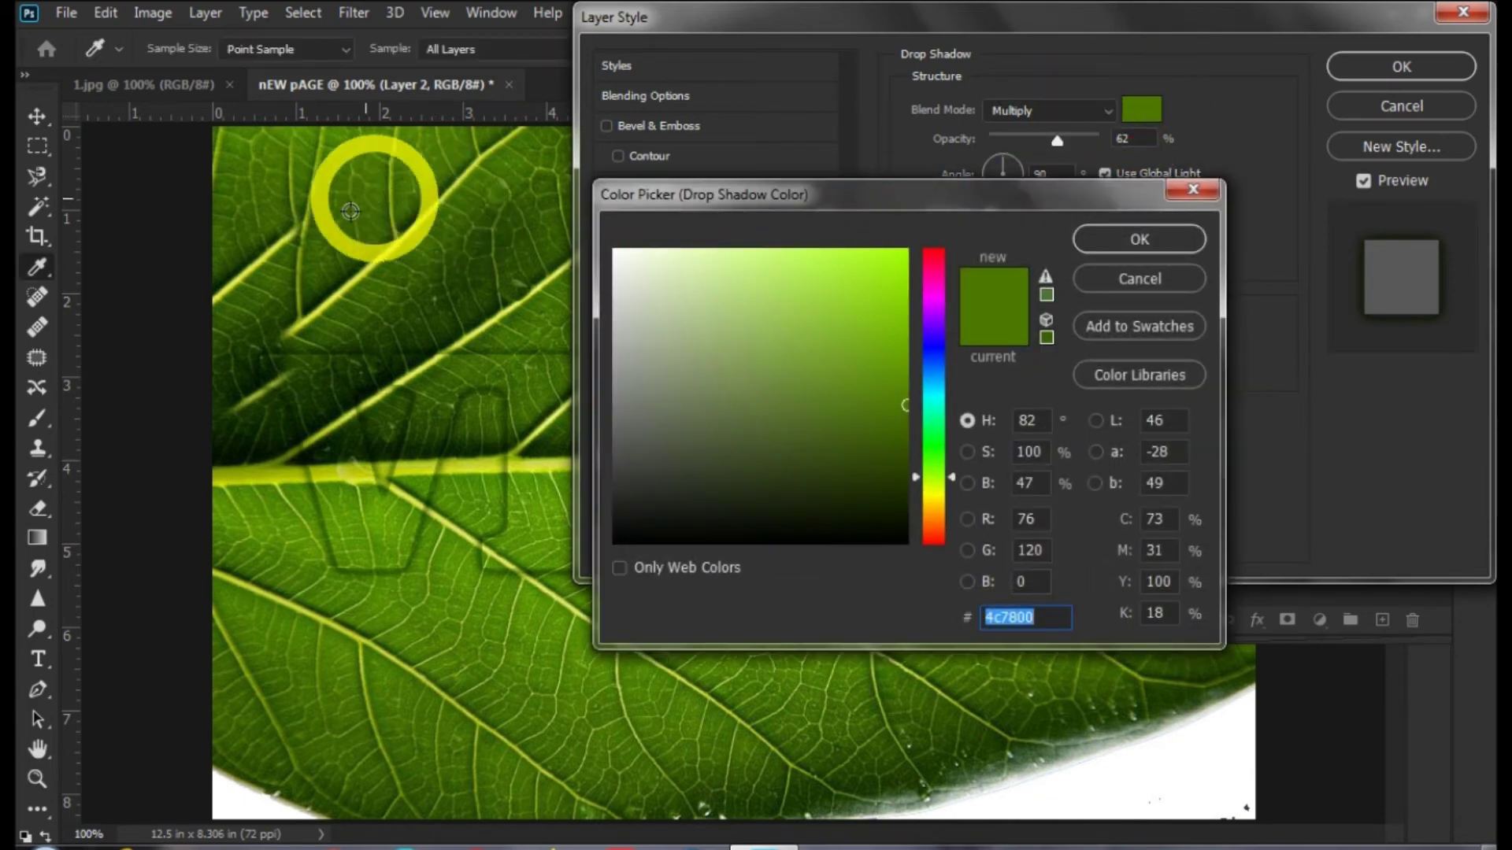
click(223, 454)
click(237, 448)
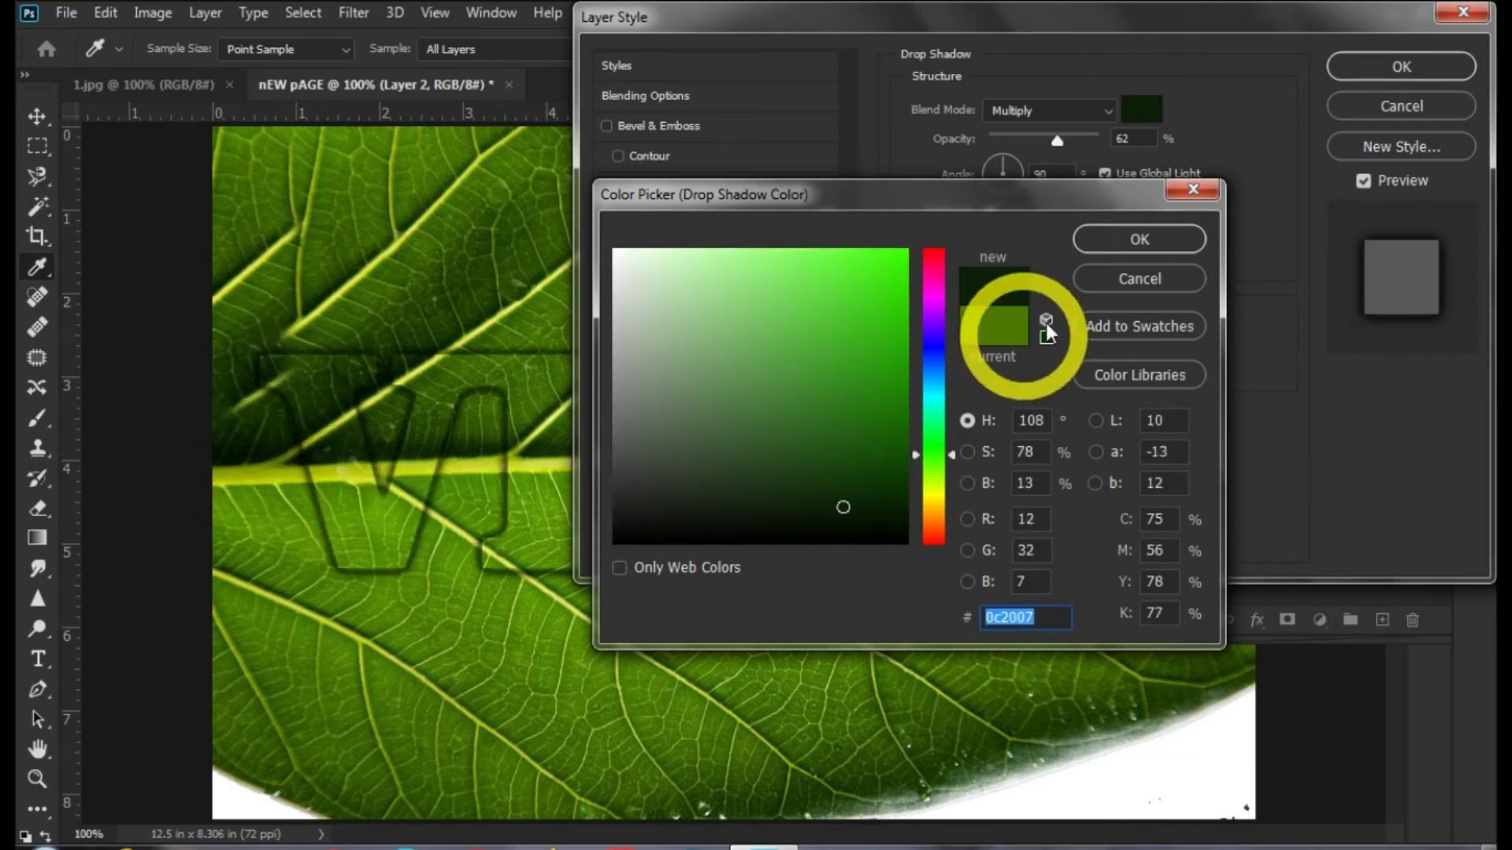
click(260, 154)
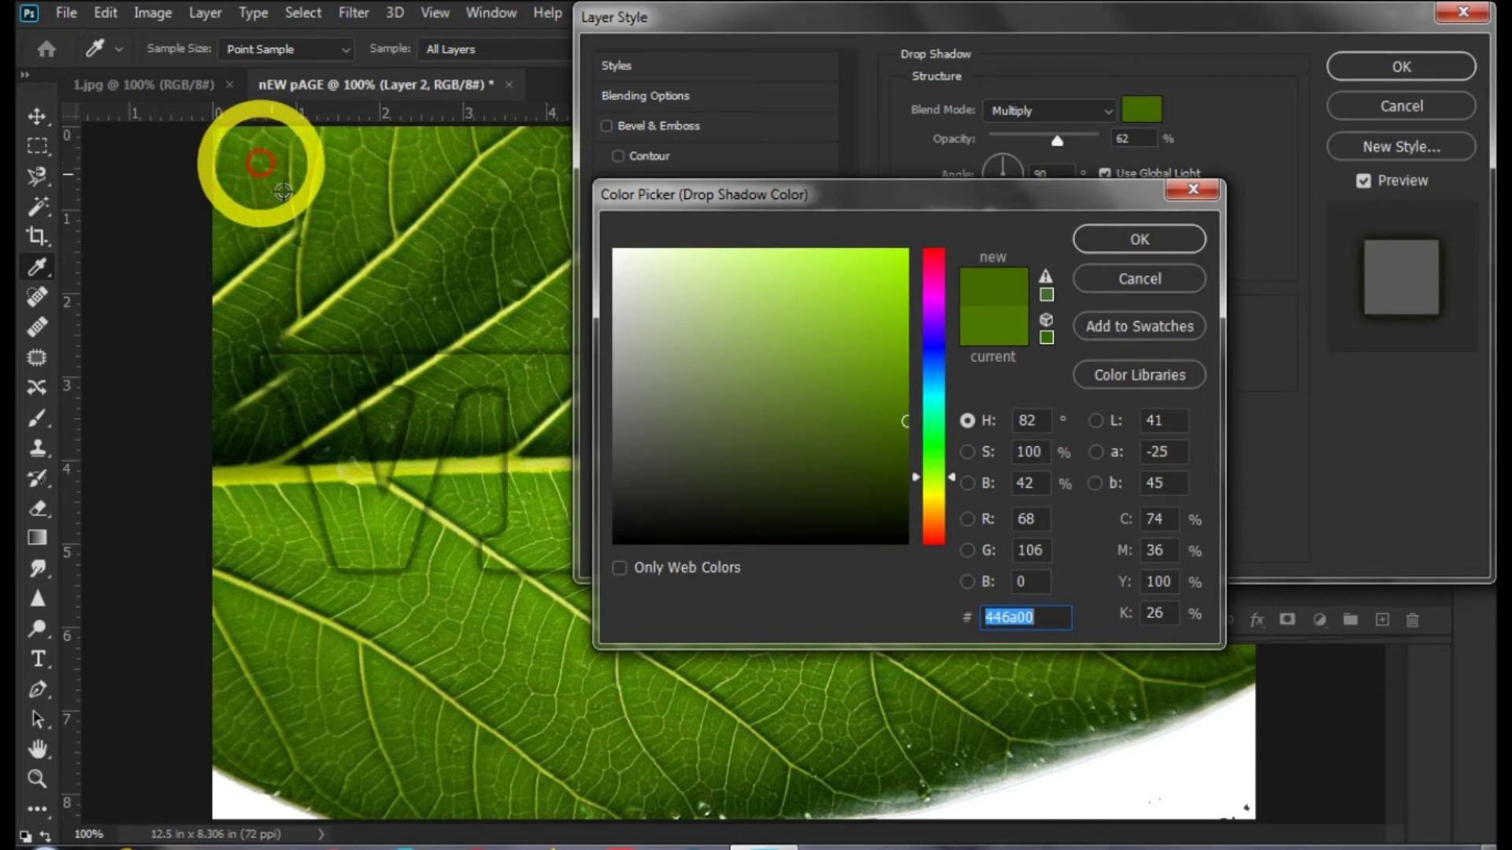
click(440, 659)
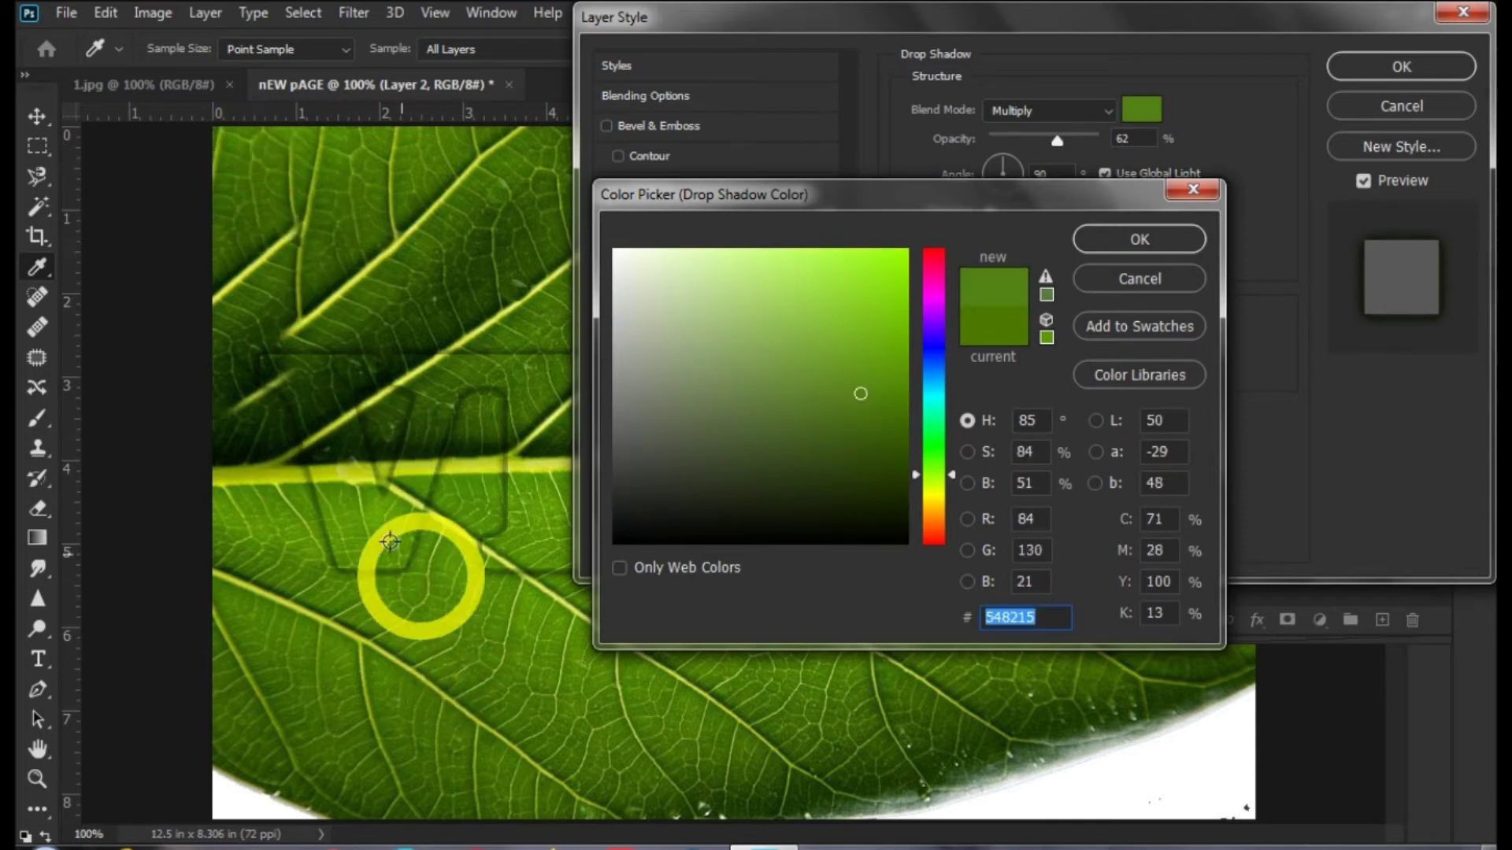
click(260, 504)
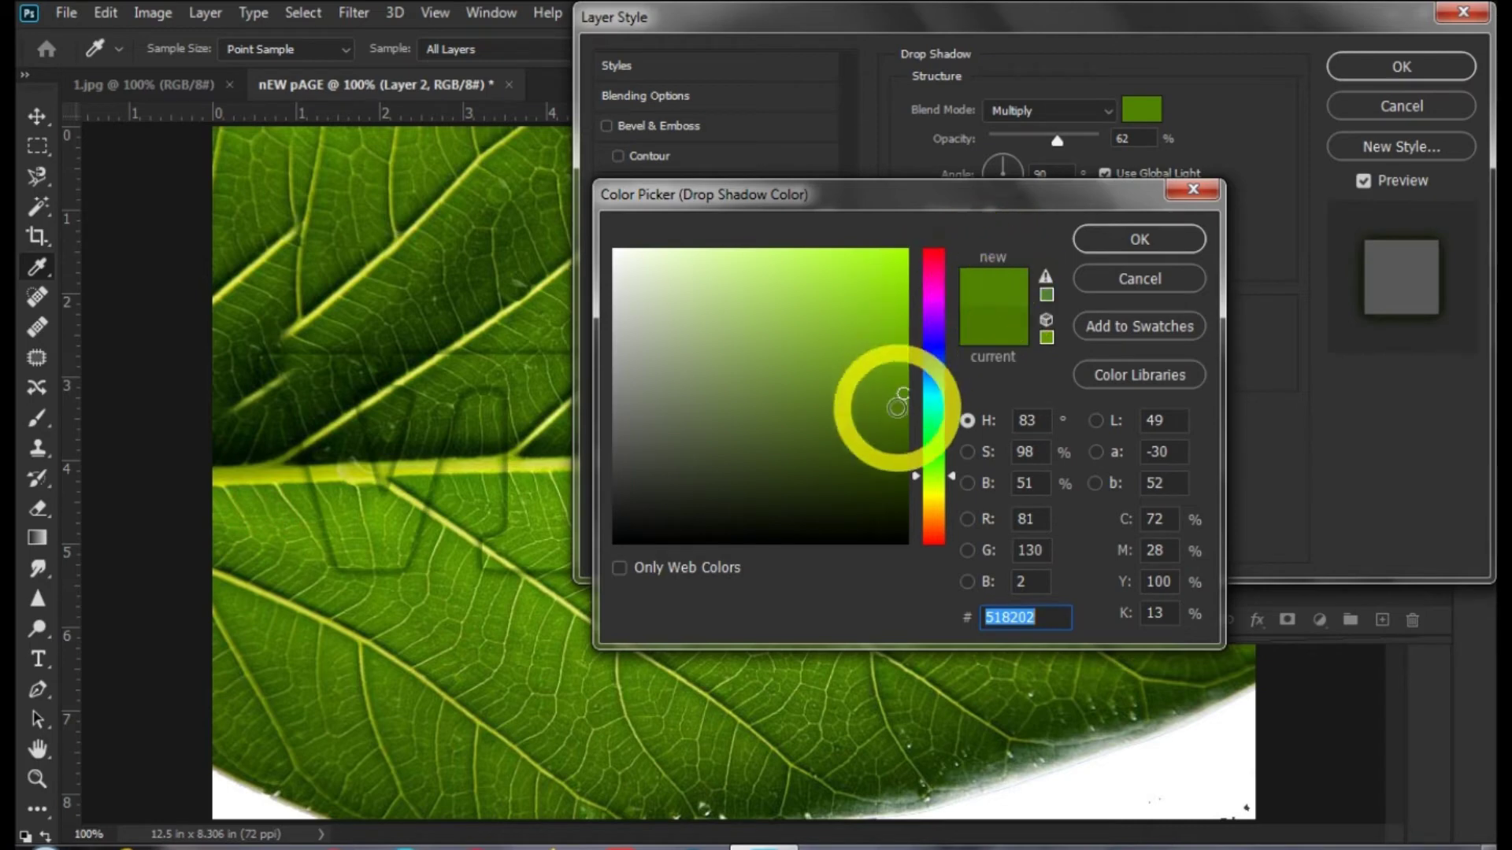
click(1122, 241)
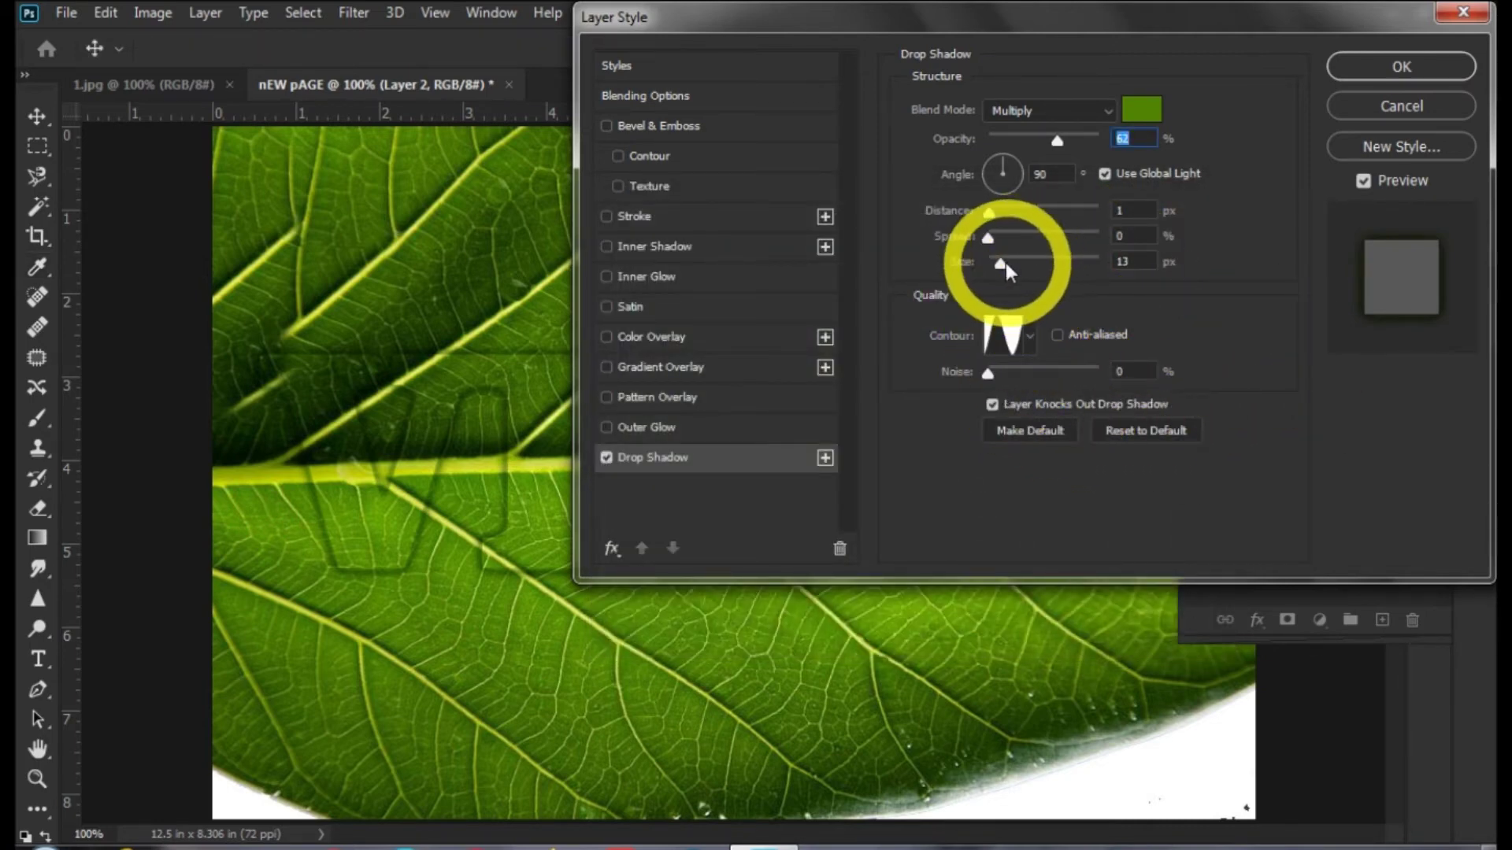
Step: Set the drop shadow's size to 18 px, spread to 4% and distance to 2 px, and raise its opacity slightly
drag(1001, 263, 992, 211)
click(991, 238)
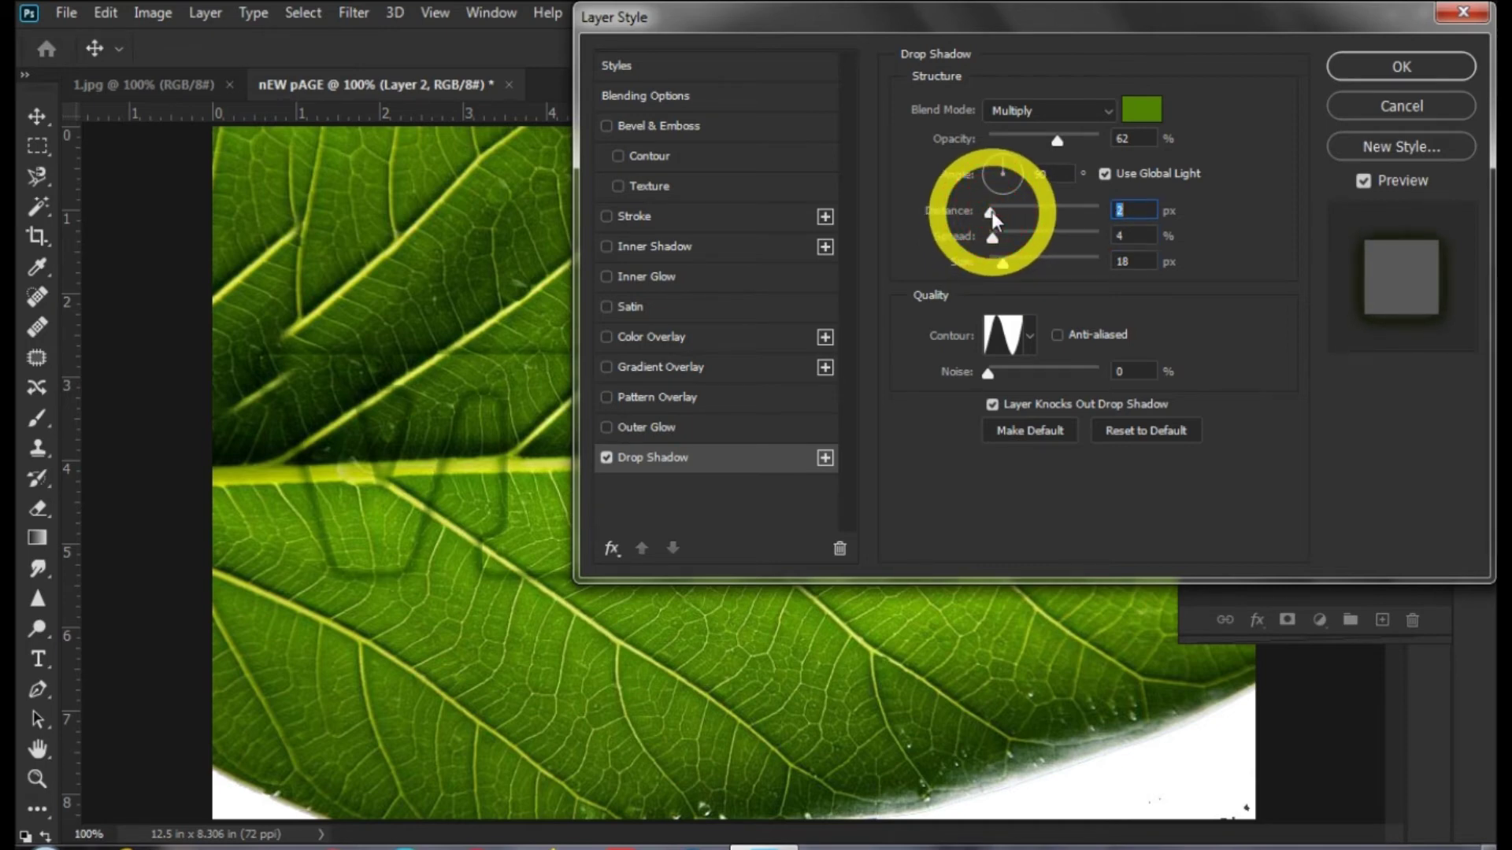
drag(1060, 141, 1065, 140)
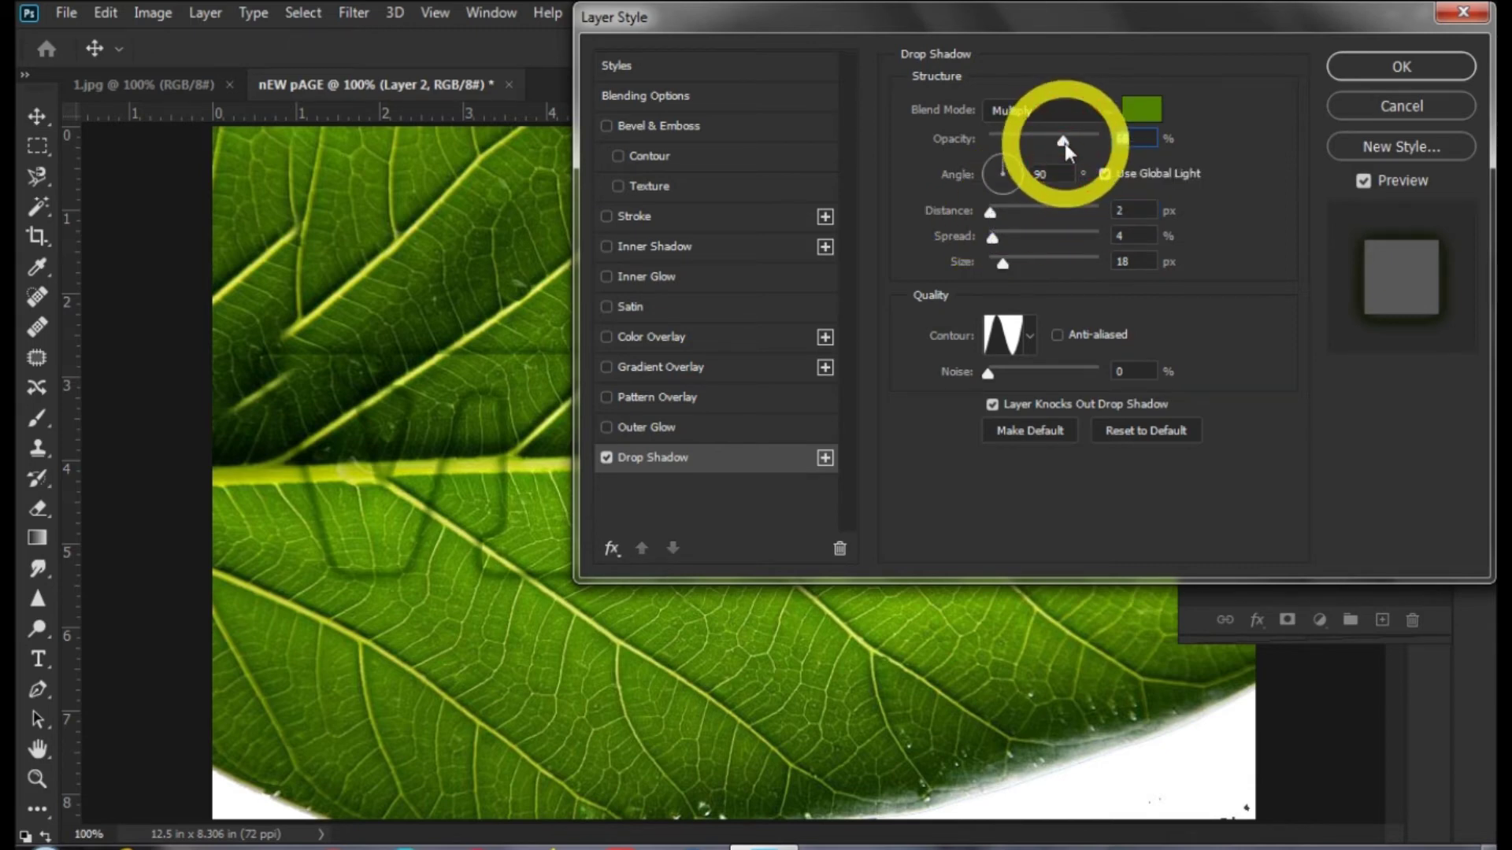
Step: Add a 1 px inside Stroke to the letters in yellow-green abbb50, sampled from the leaf
click(682, 223)
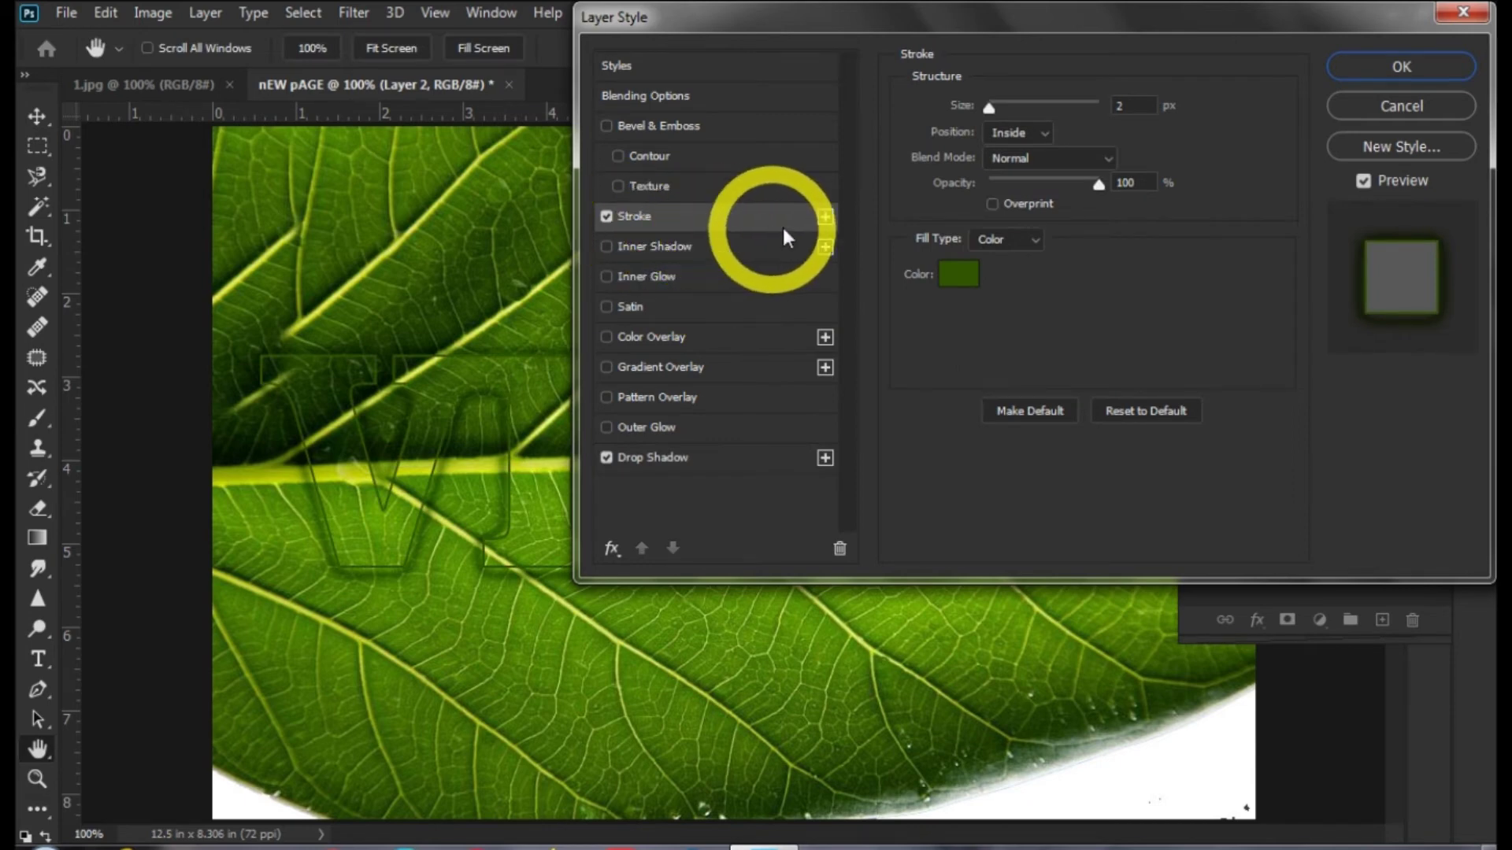
drag(929, 16, 1216, 74)
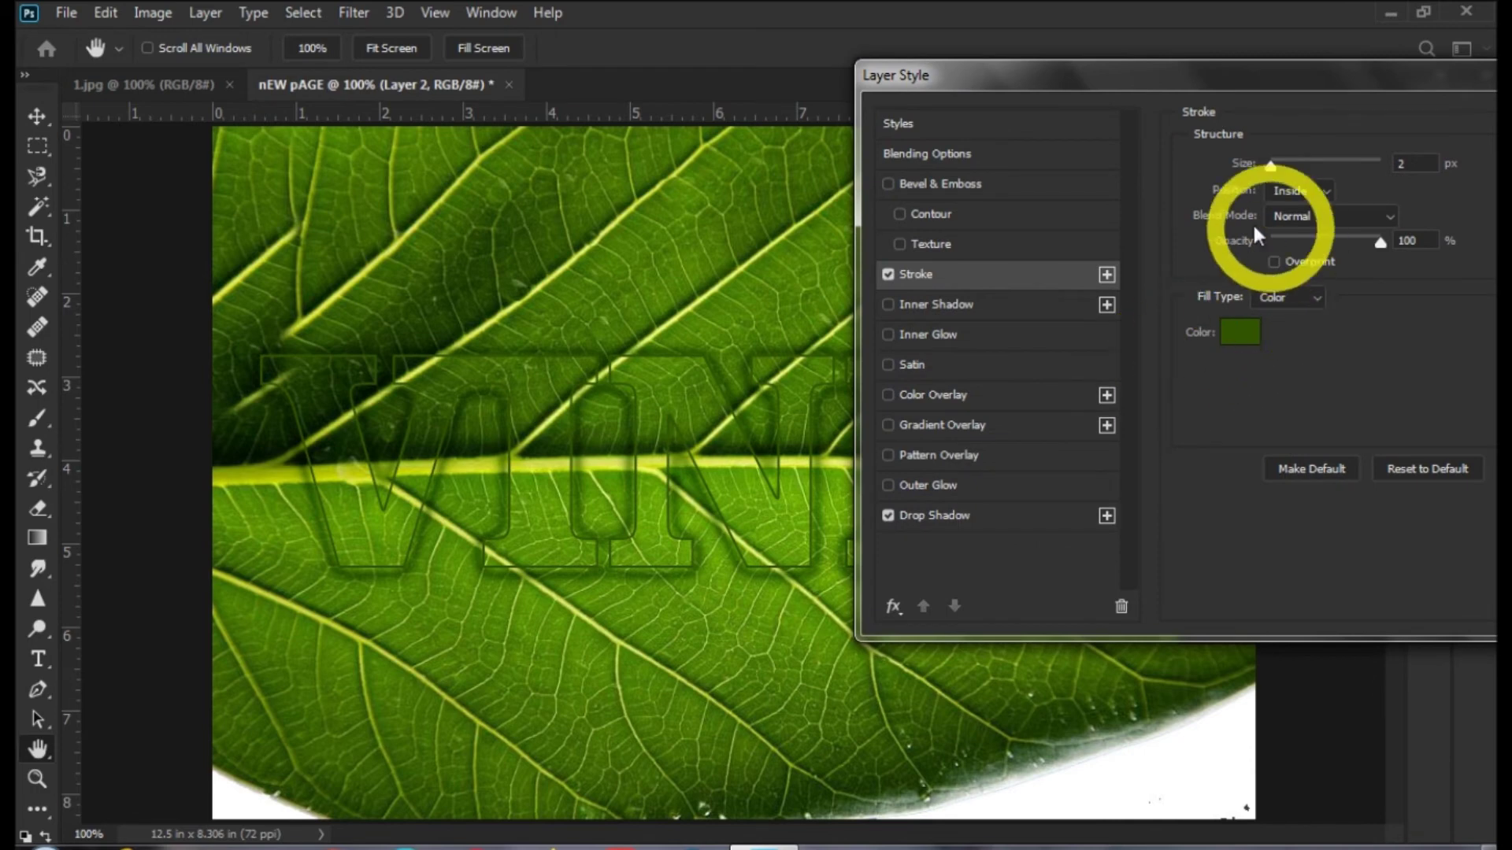
drag(1273, 163, 1265, 163)
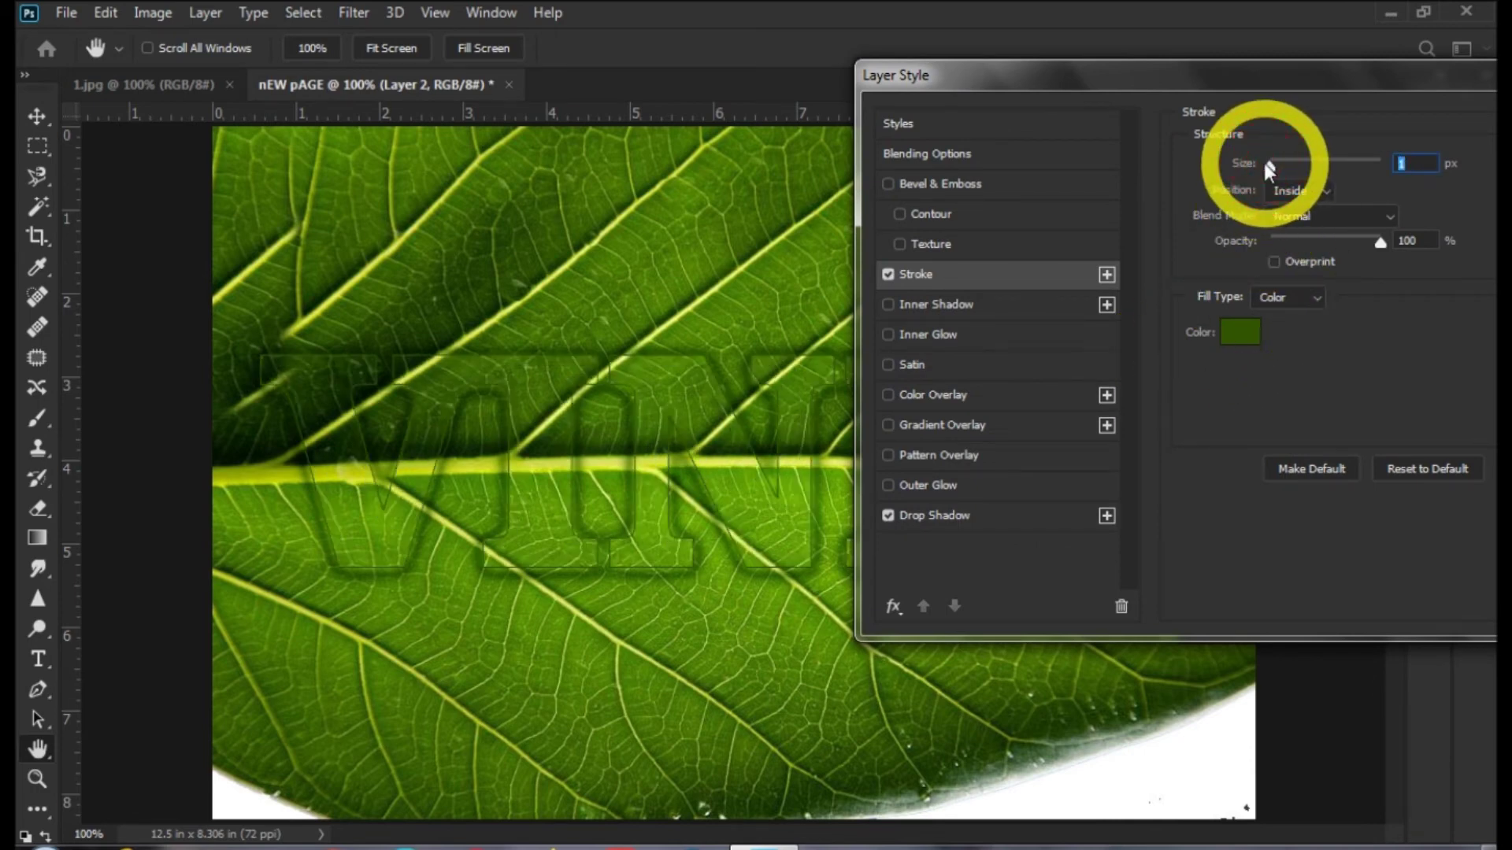
click(1240, 331)
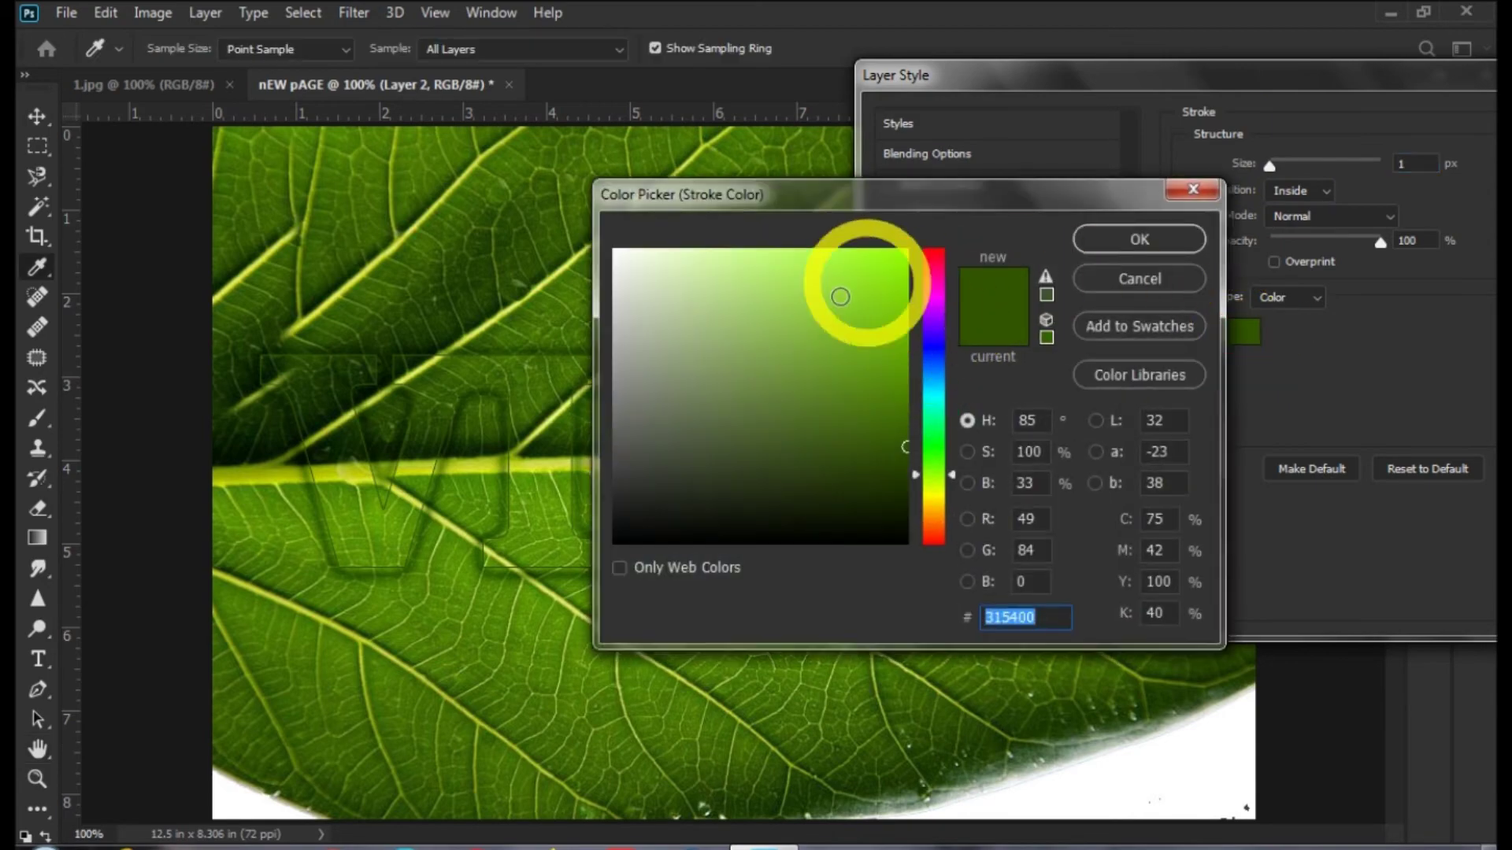
drag(482, 220, 483, 152)
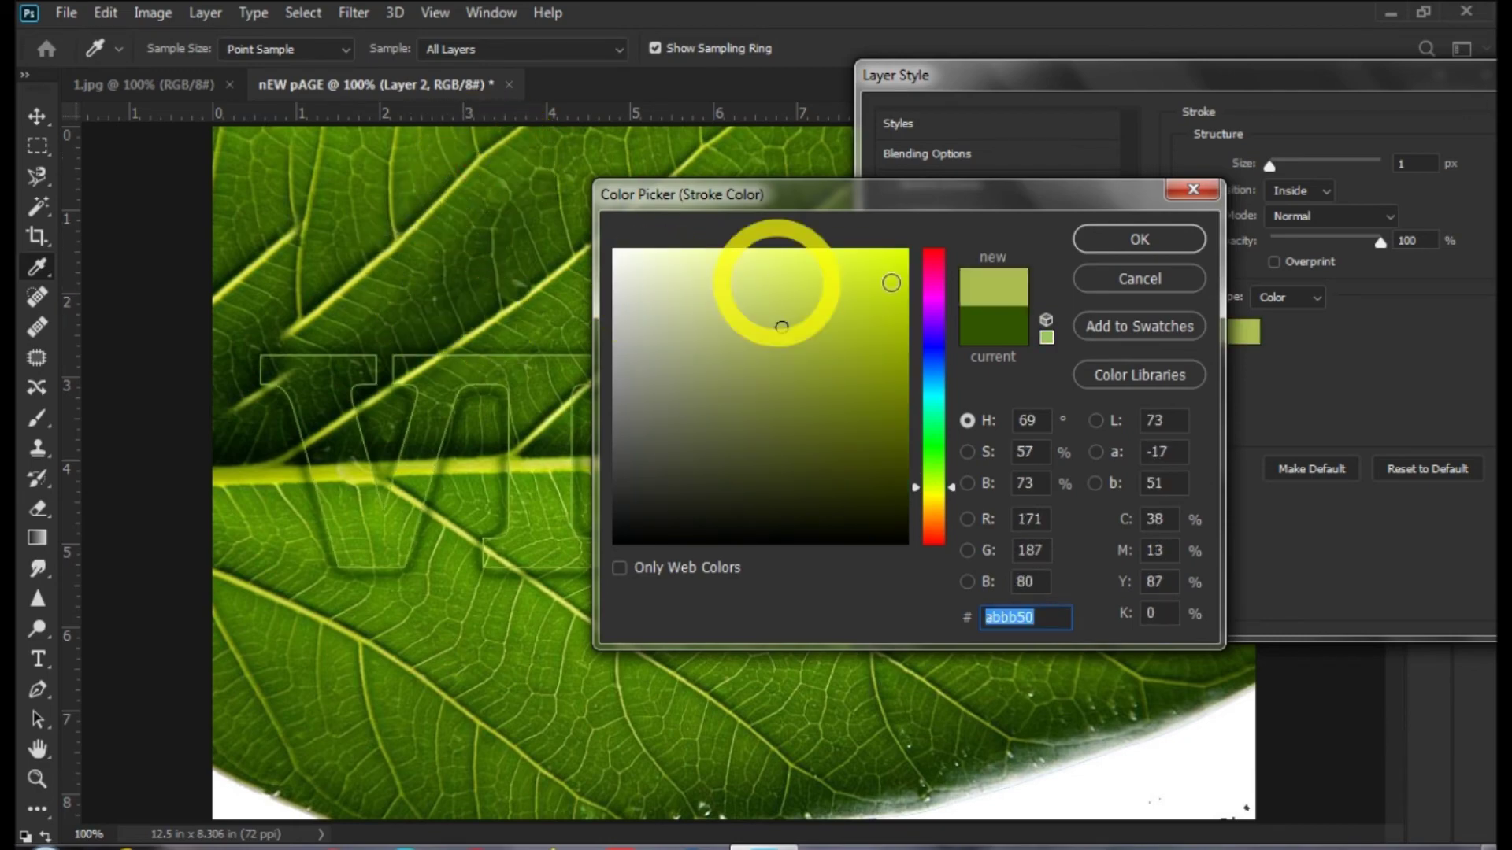
click(1135, 245)
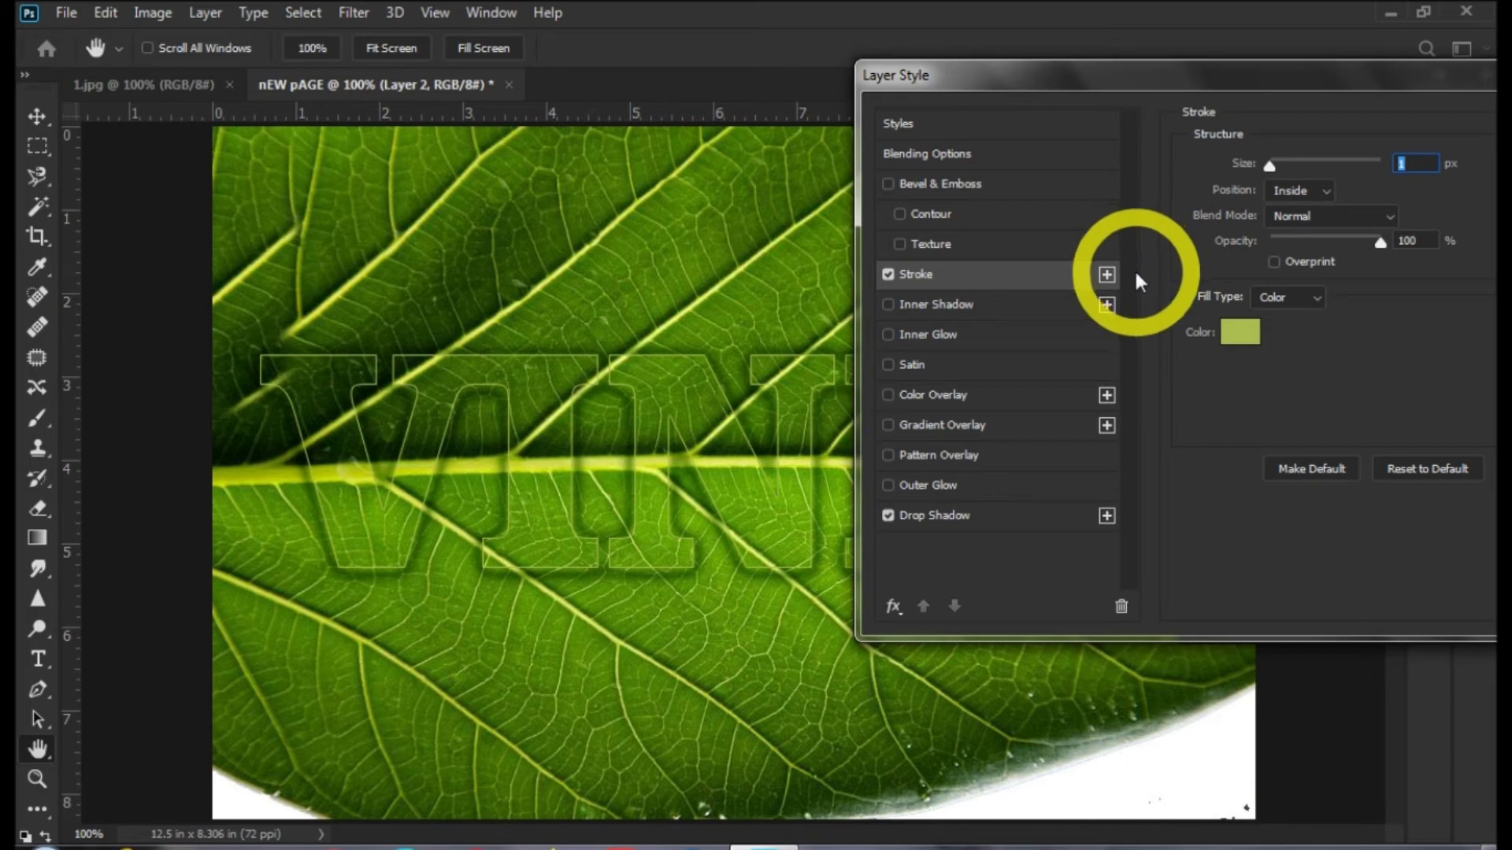
Step: Try the Inner Glow, Color Overlay and Gradient Overlay effects on the letters
click(952, 337)
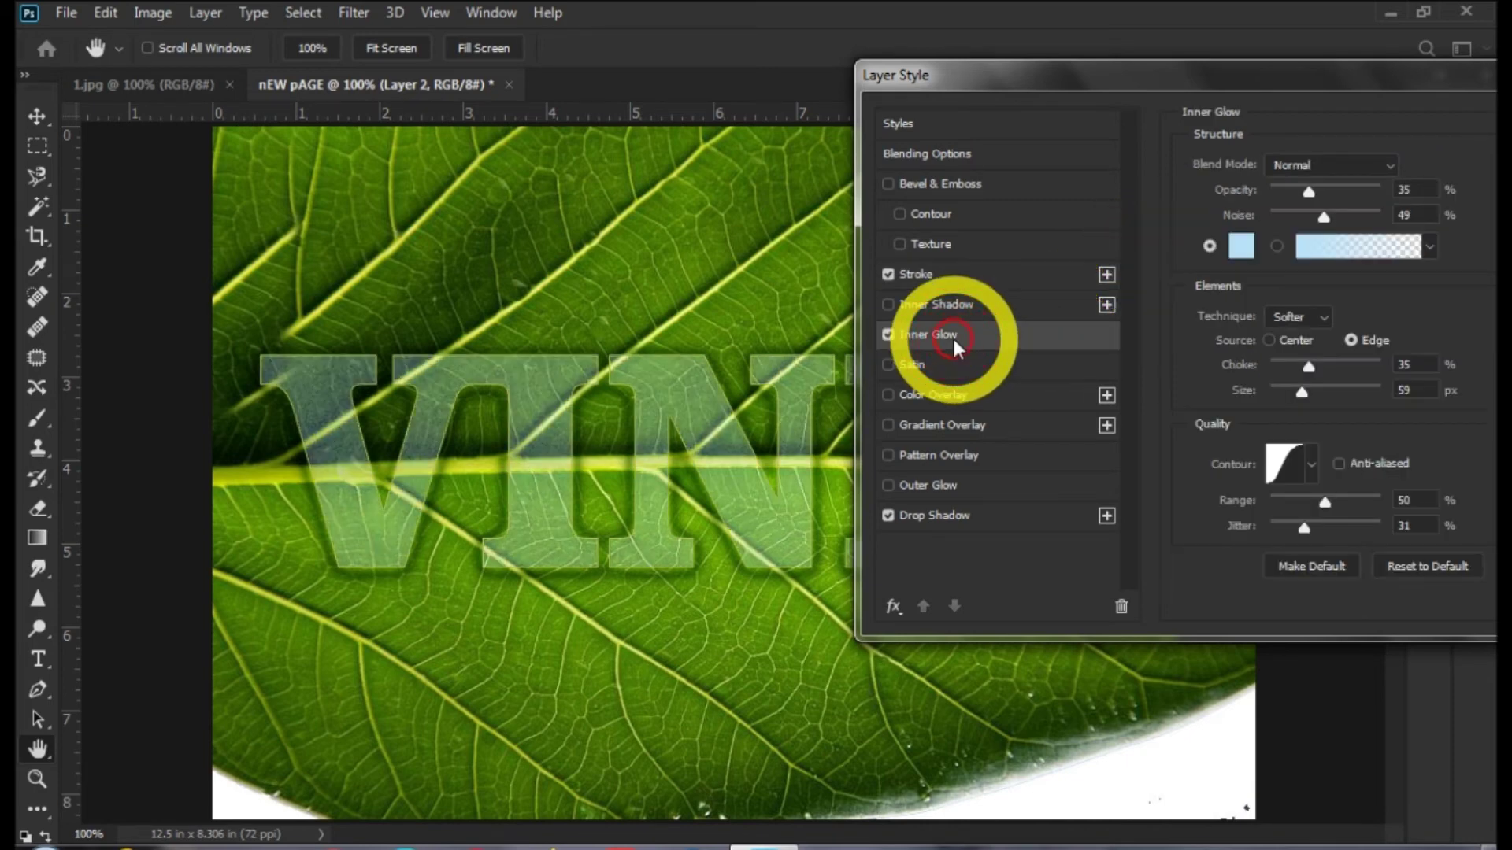
click(887, 334)
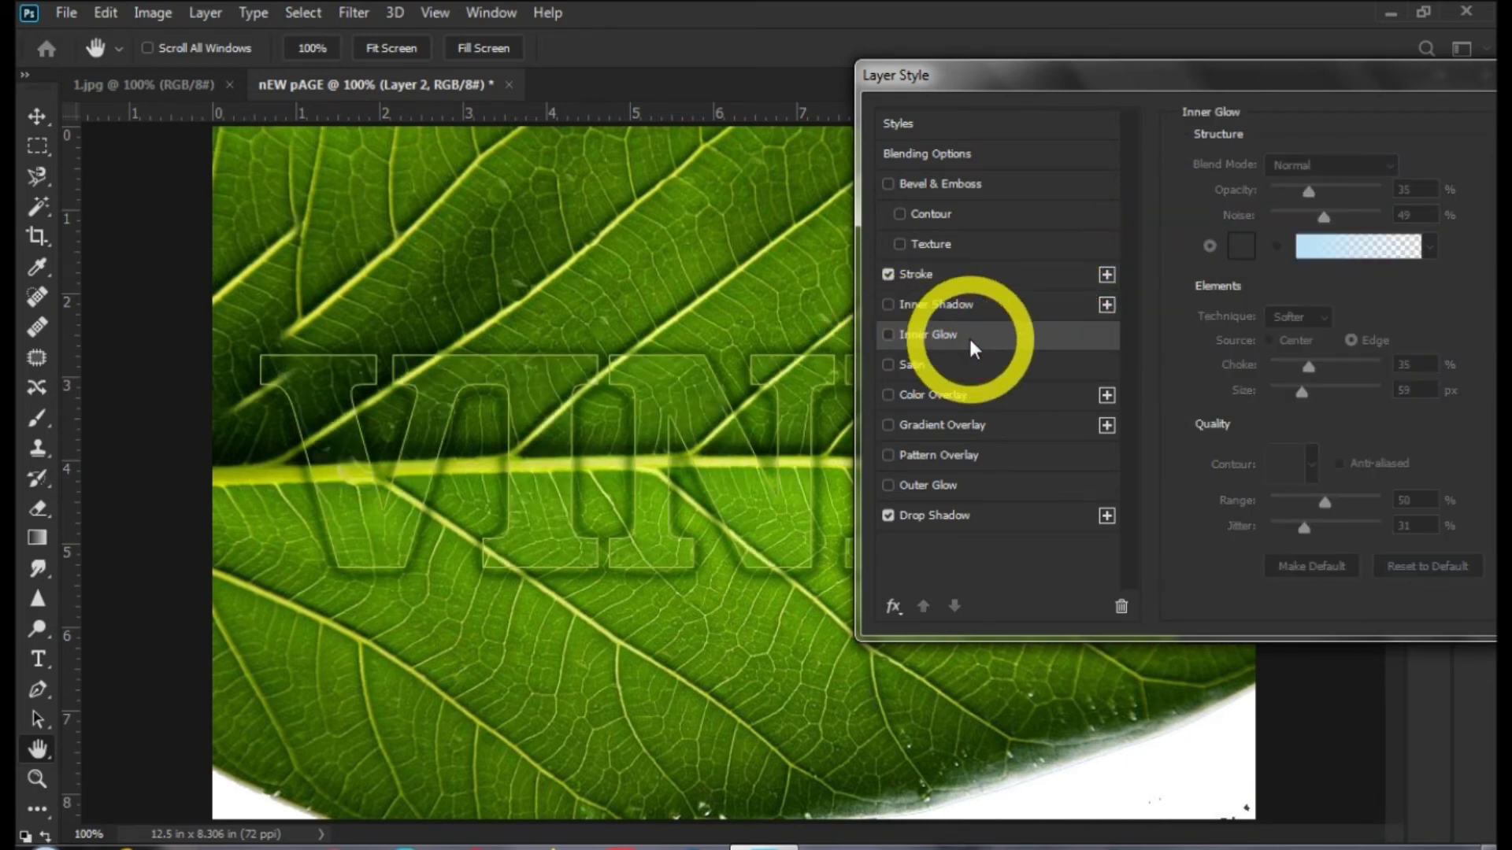
click(956, 394)
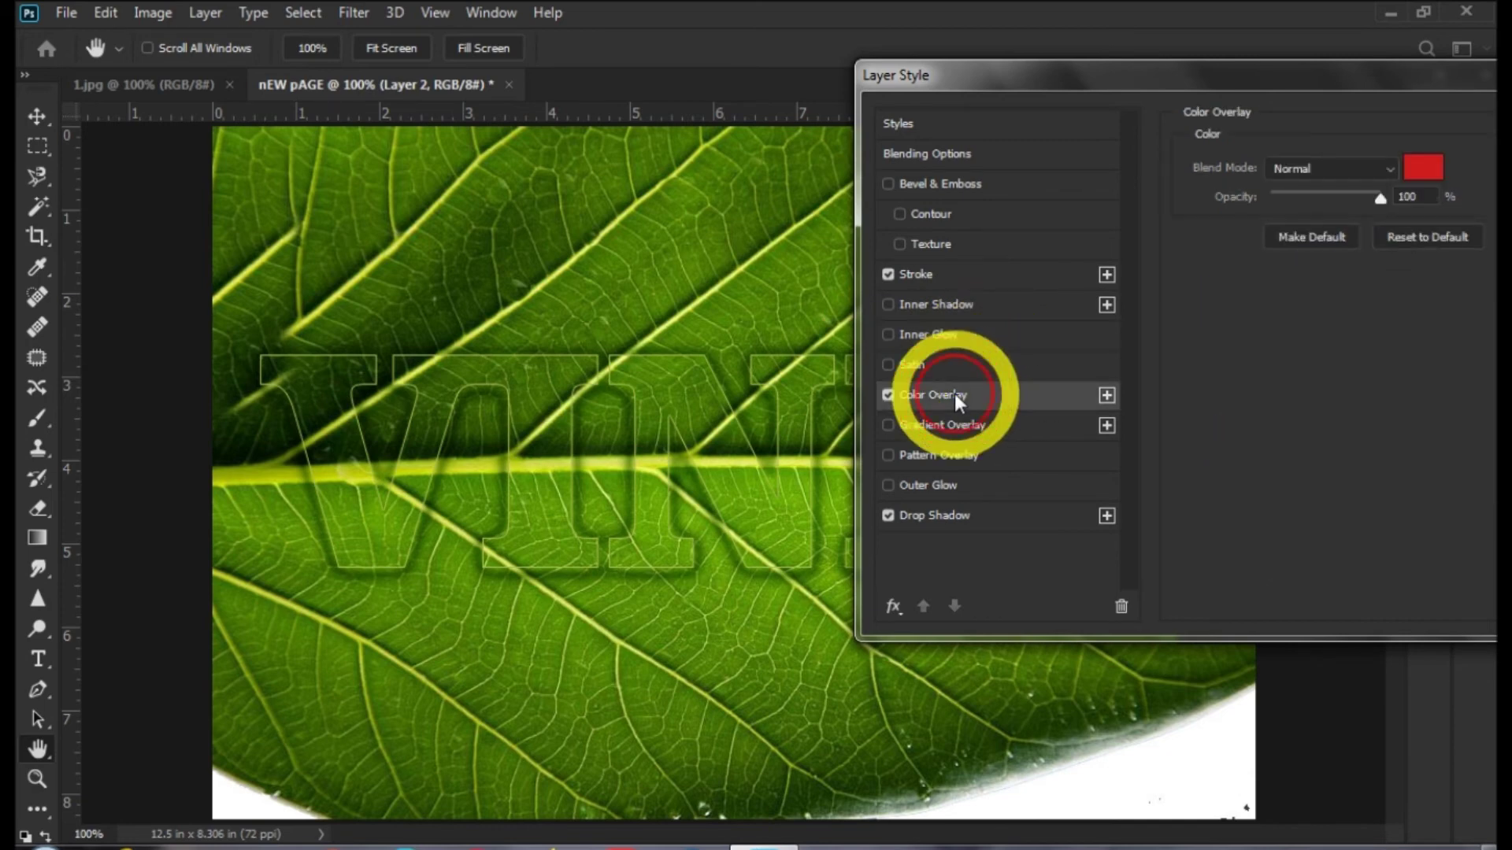
click(887, 394)
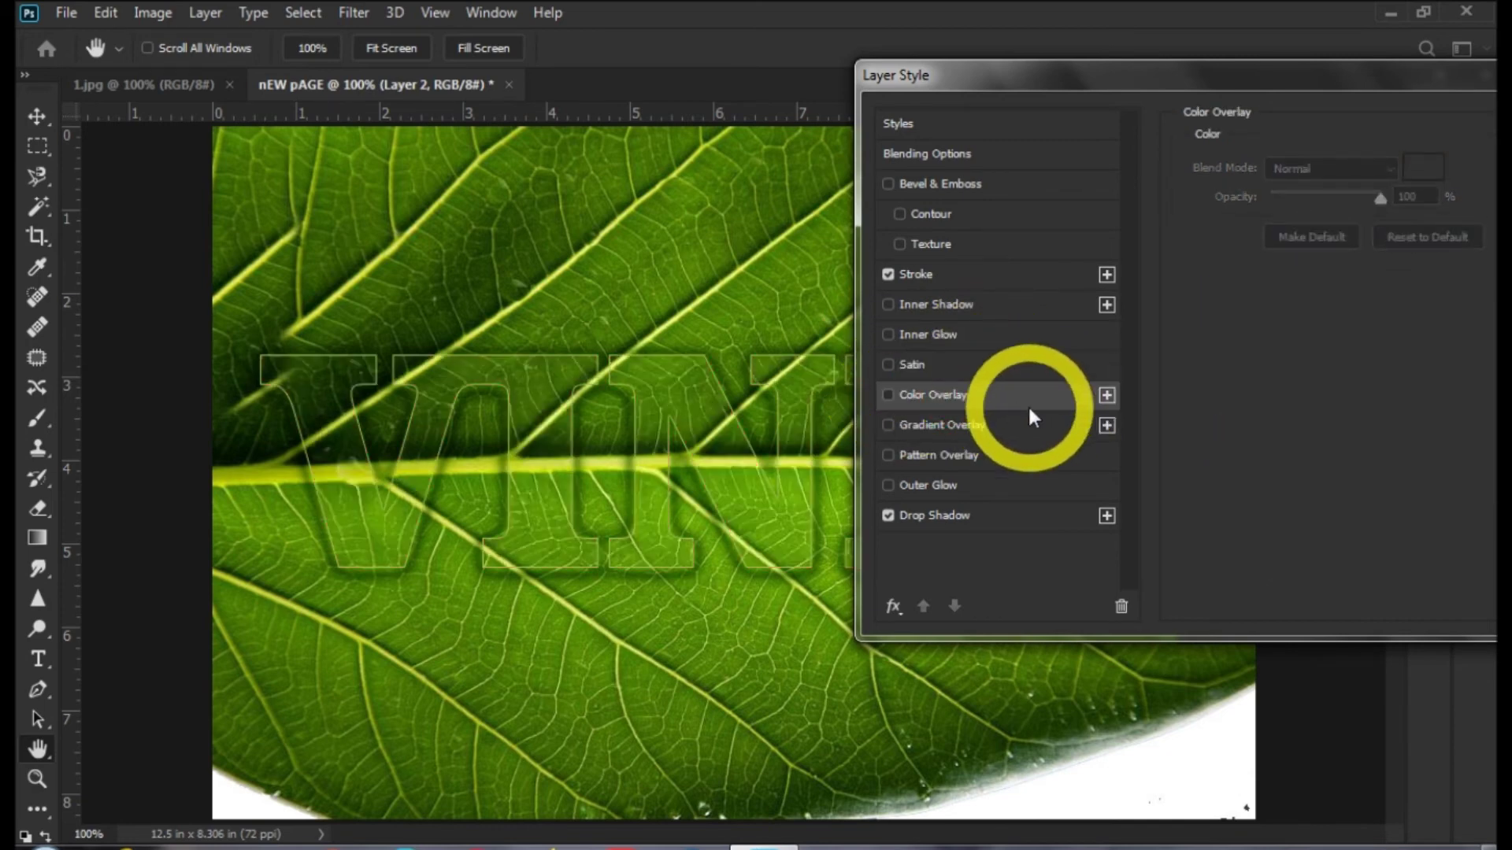
click(999, 427)
click(900, 425)
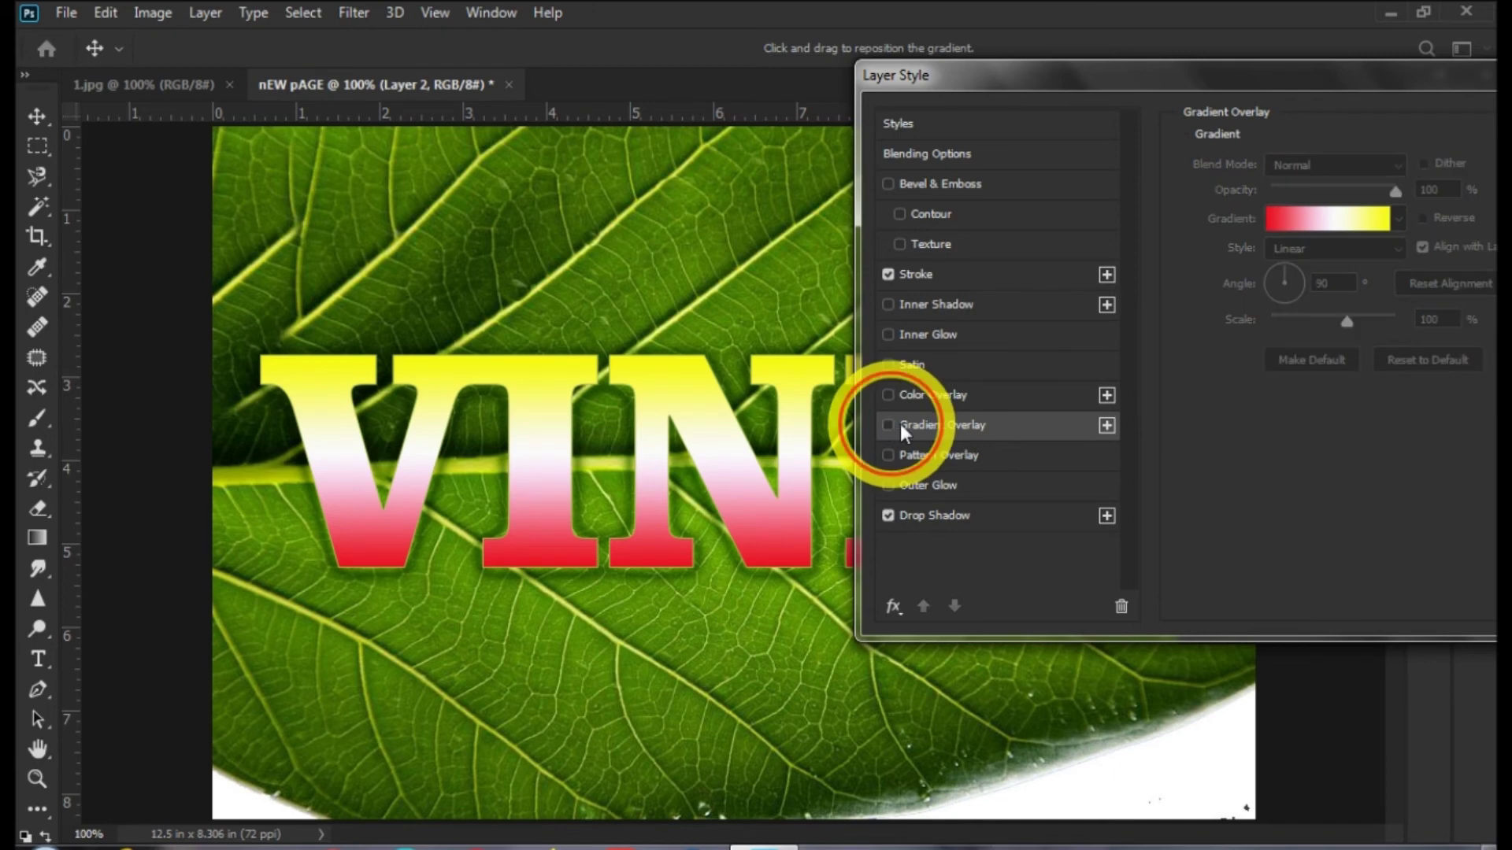
Step: Try the Bevel & Emboss effect and its Contour option on the letters
click(963, 184)
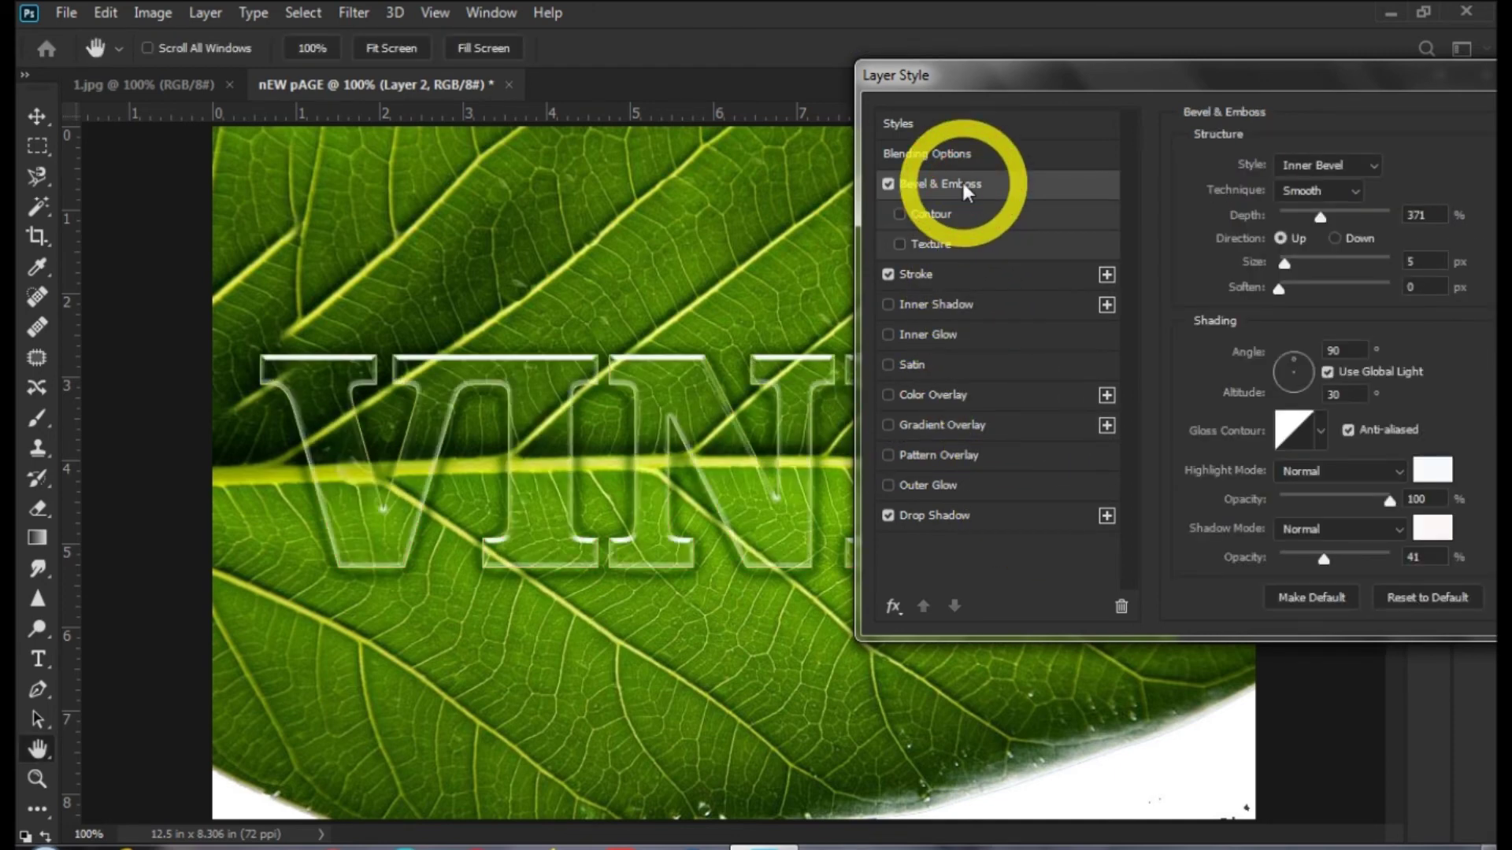
click(886, 183)
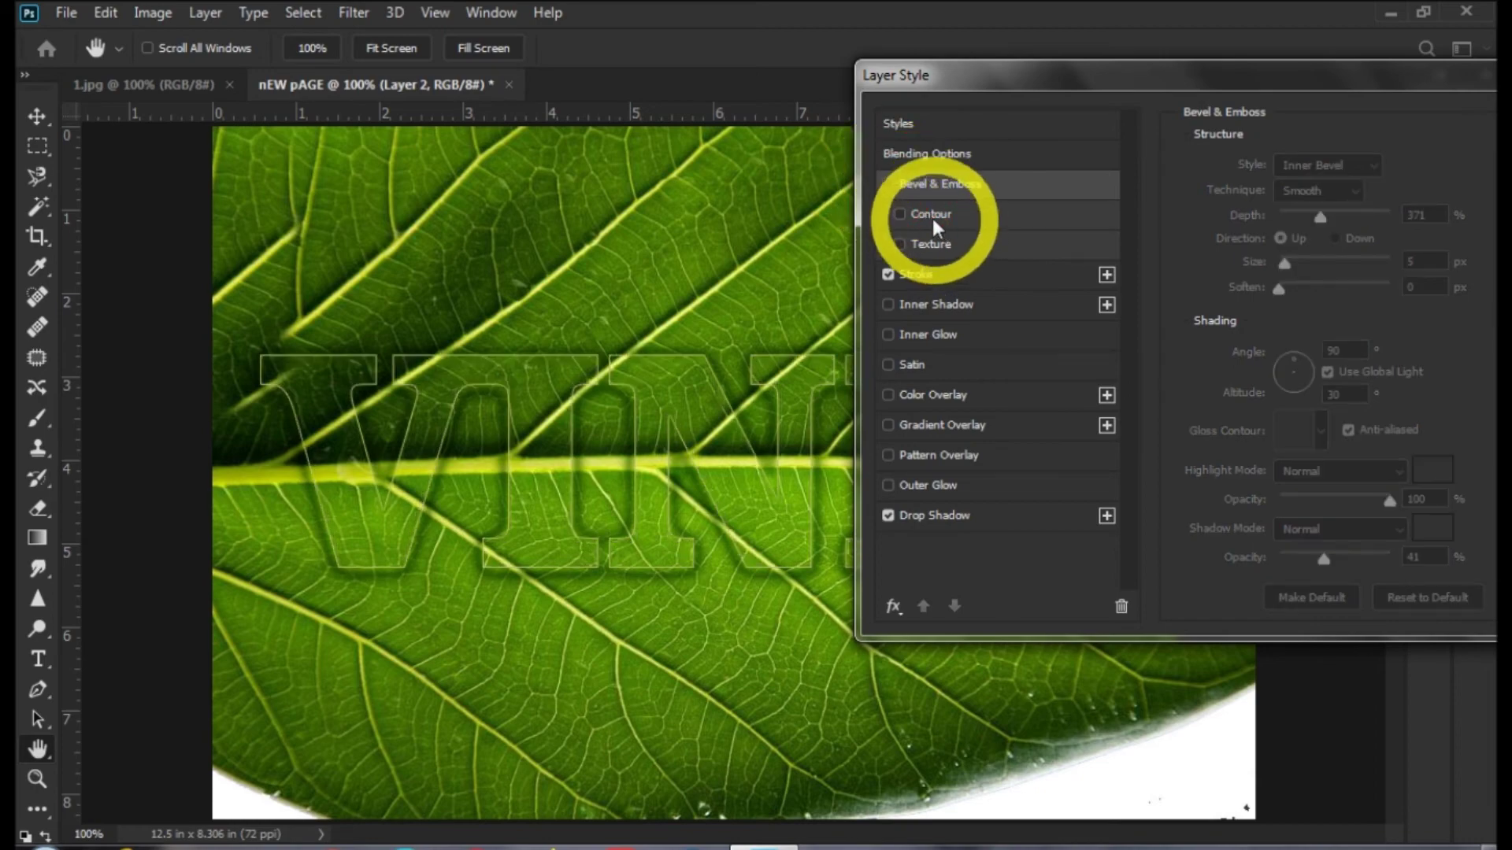
click(932, 215)
click(900, 214)
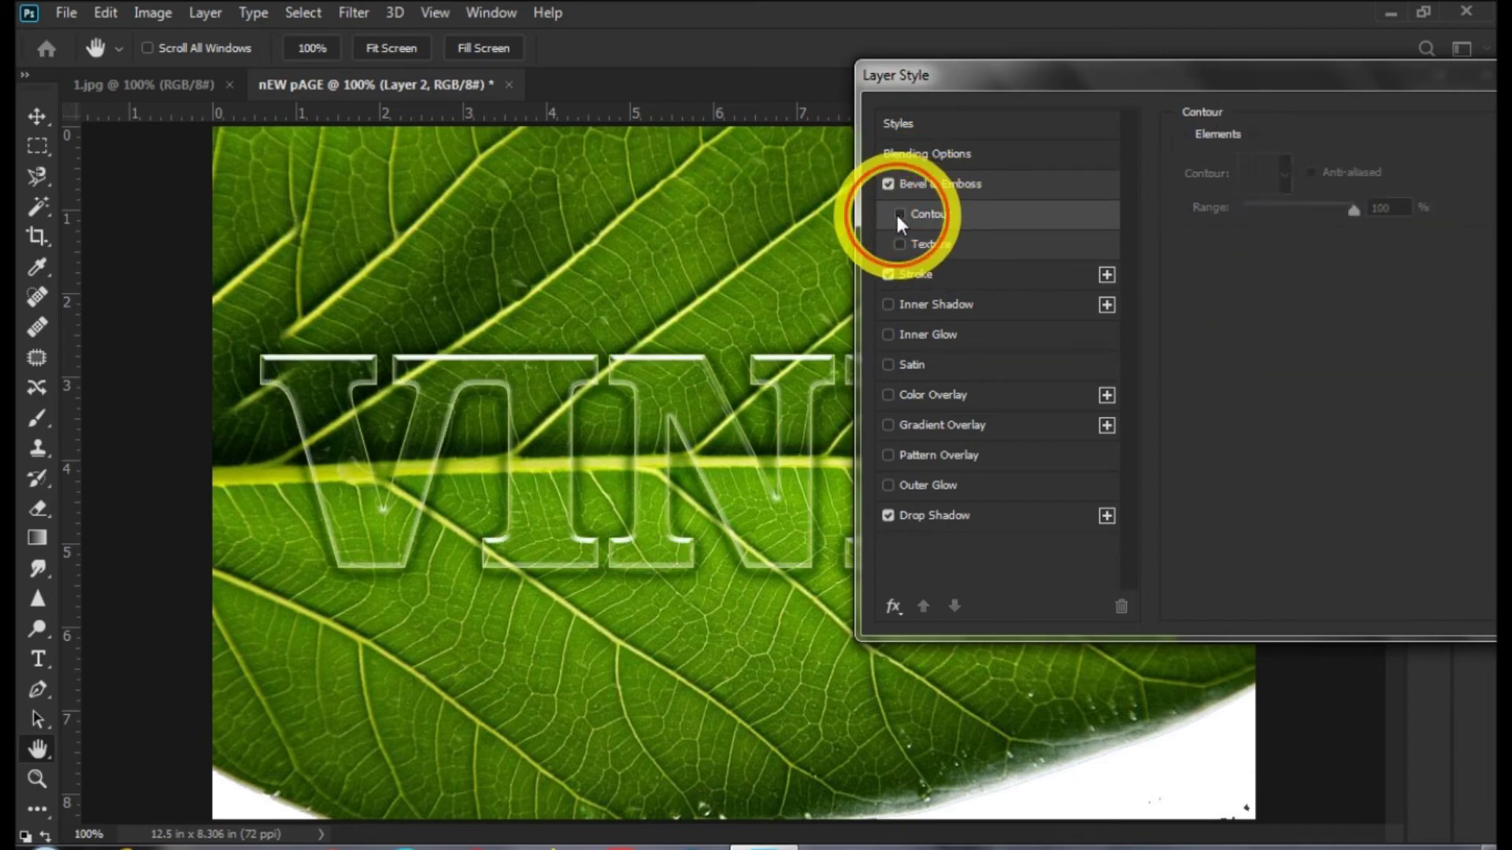
drag(1100, 95, 858, 161)
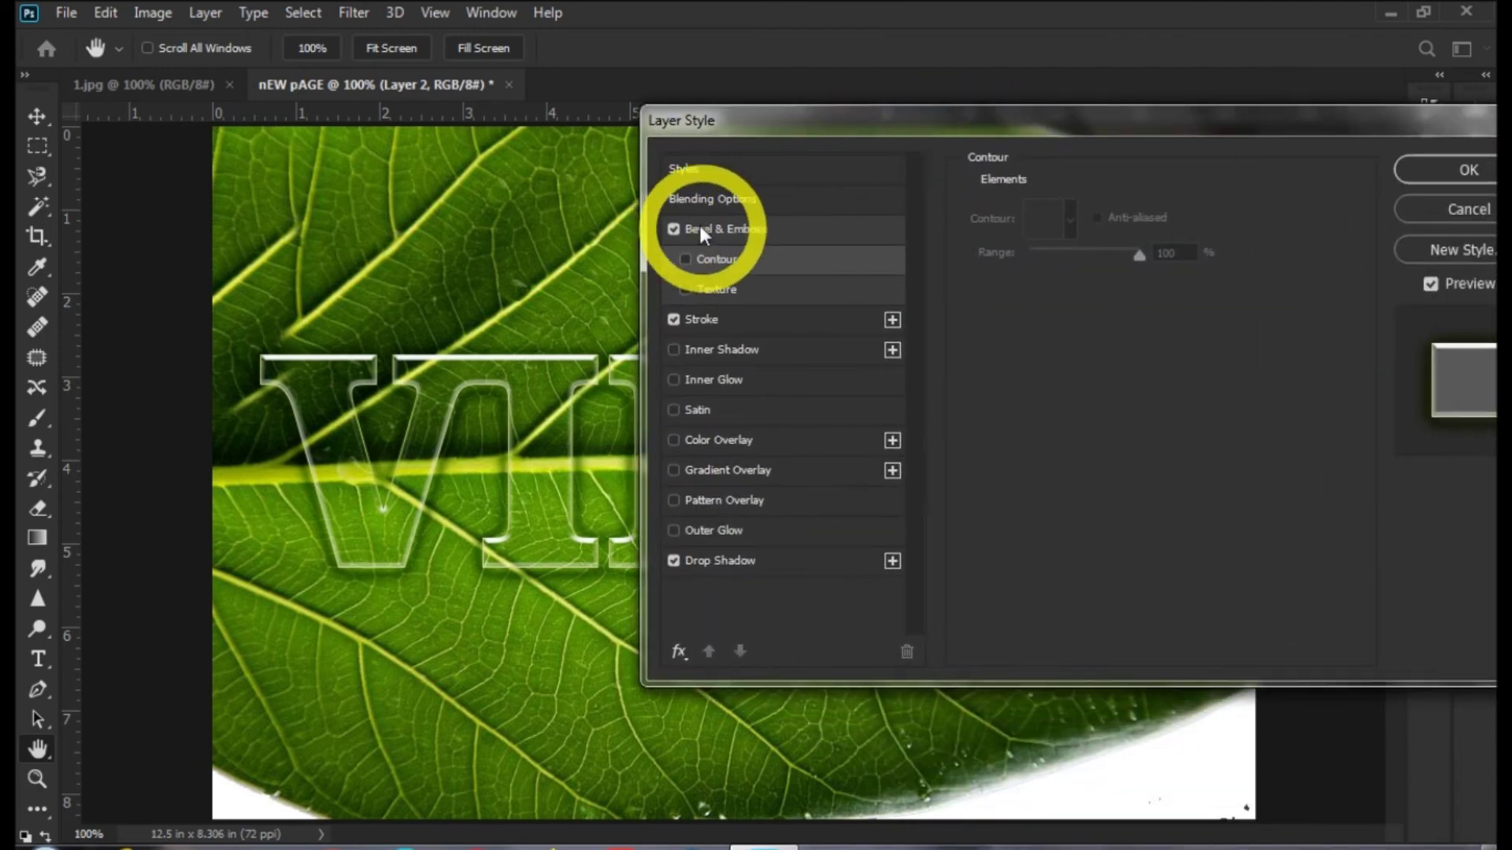
click(673, 228)
Step: Apply the layer style to the letter layer and display the finished image in full-screen mode
click(1468, 168)
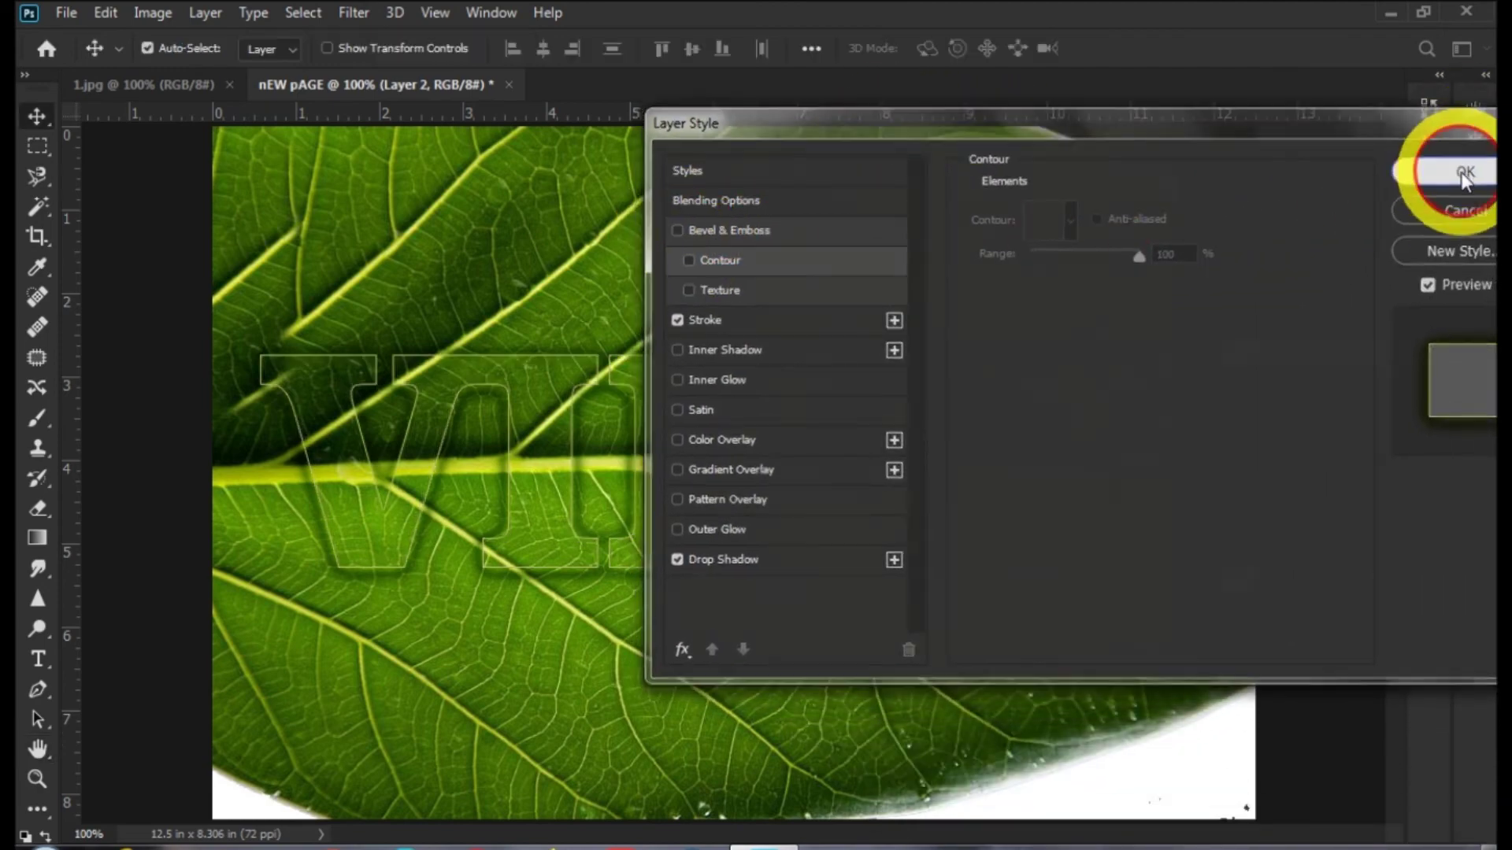
click(1412, 181)
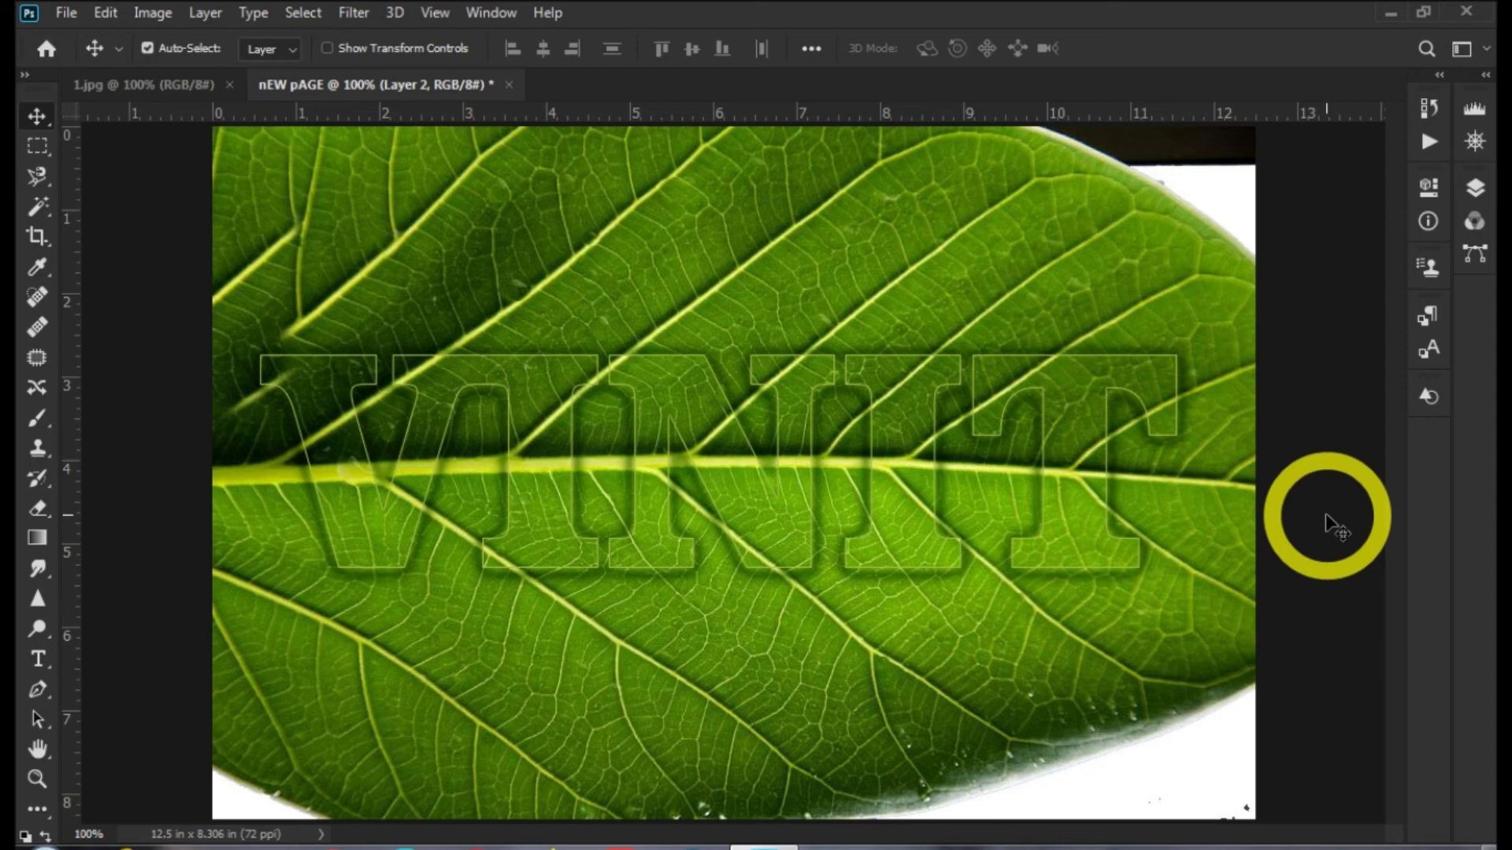
key(f)
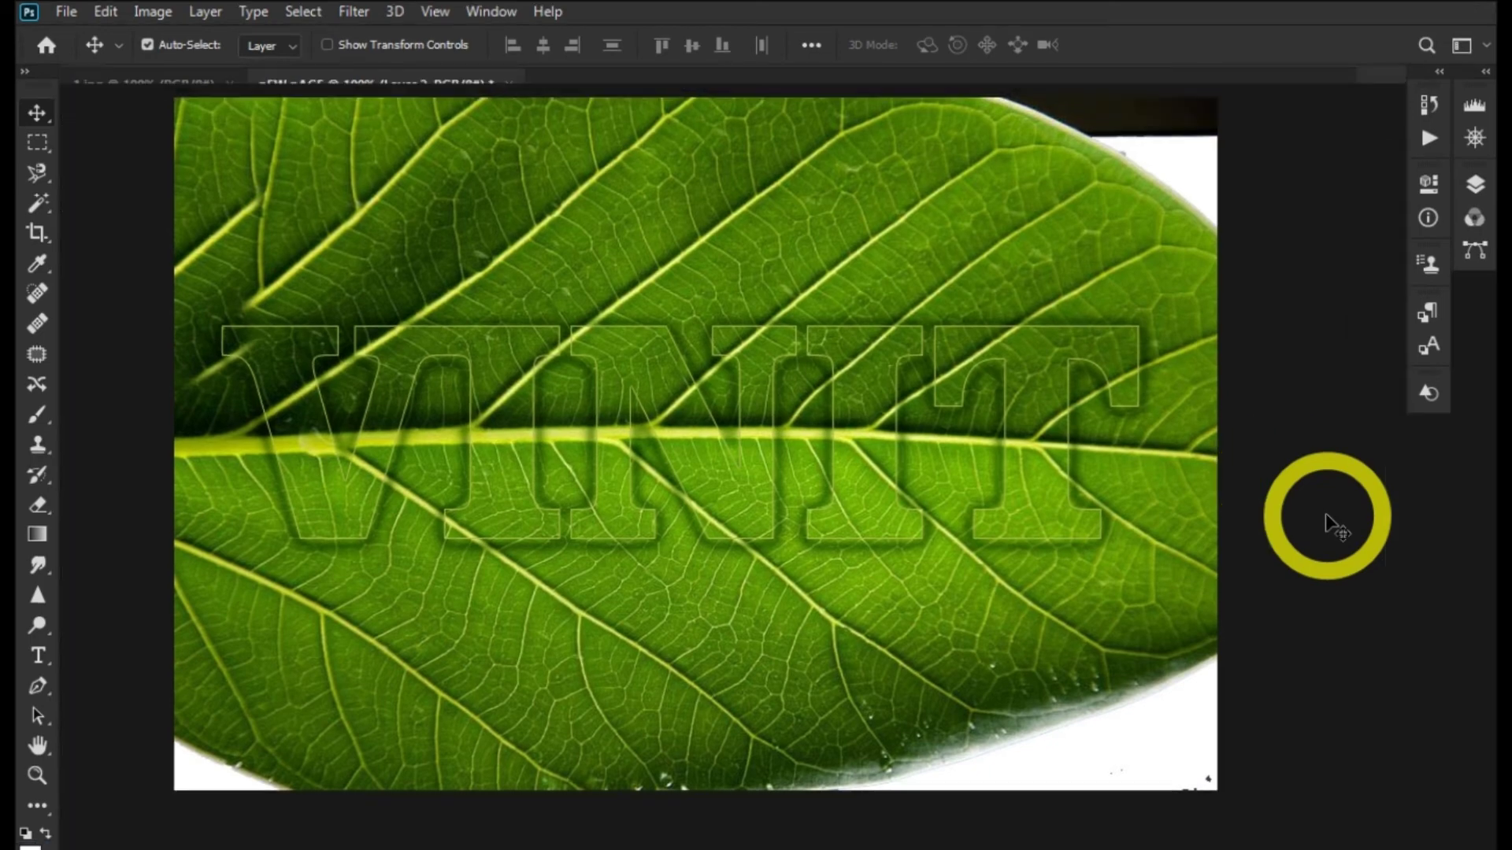
key(f)
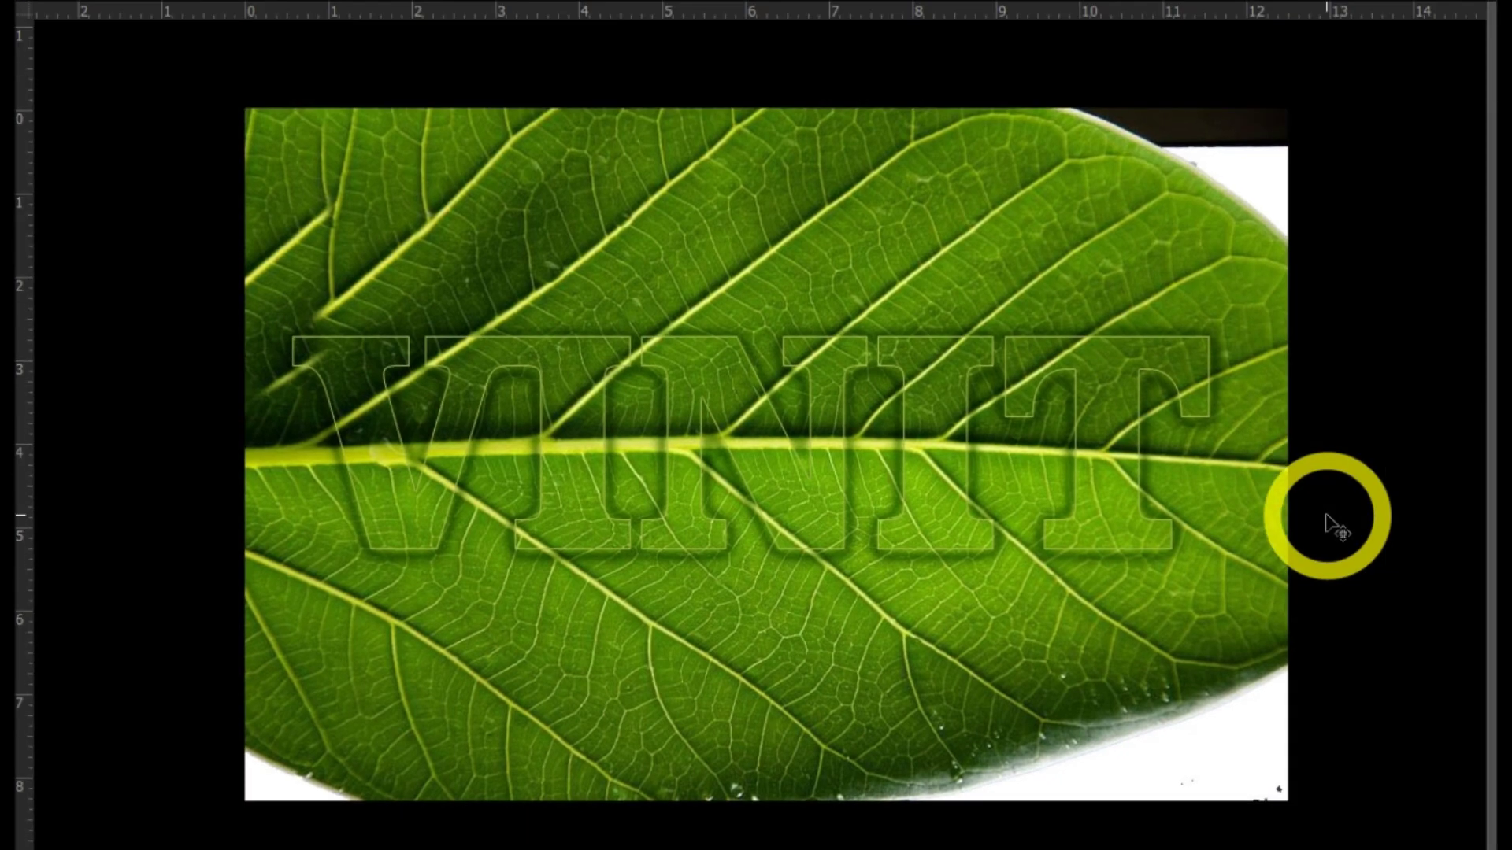